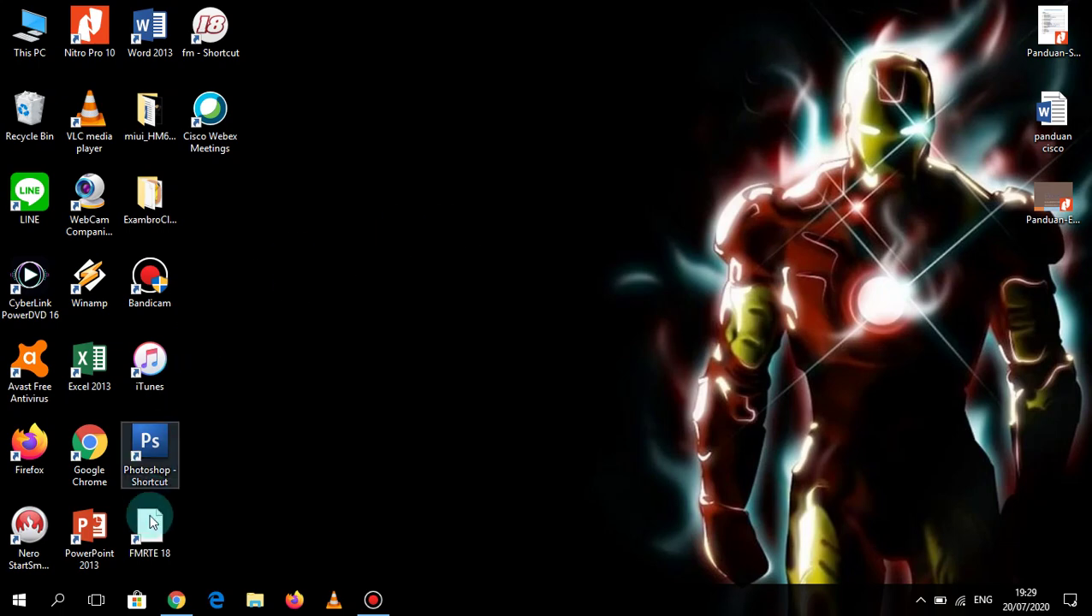
Step: Open the Schoology website in Chrome and go to its login page
left_click(176, 600)
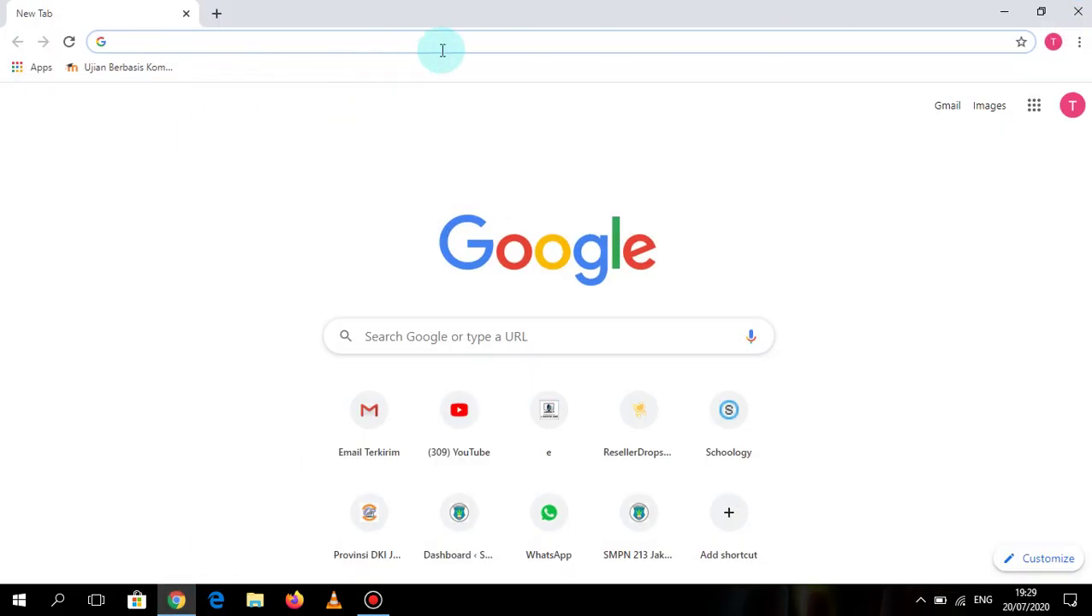
left_click(734, 433)
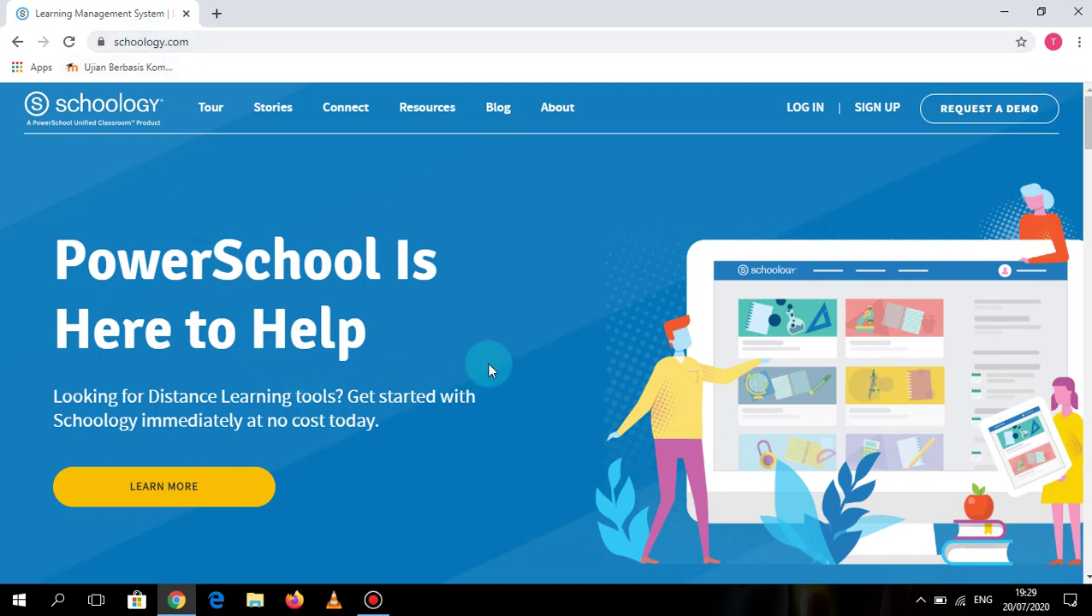
left_click(811, 110)
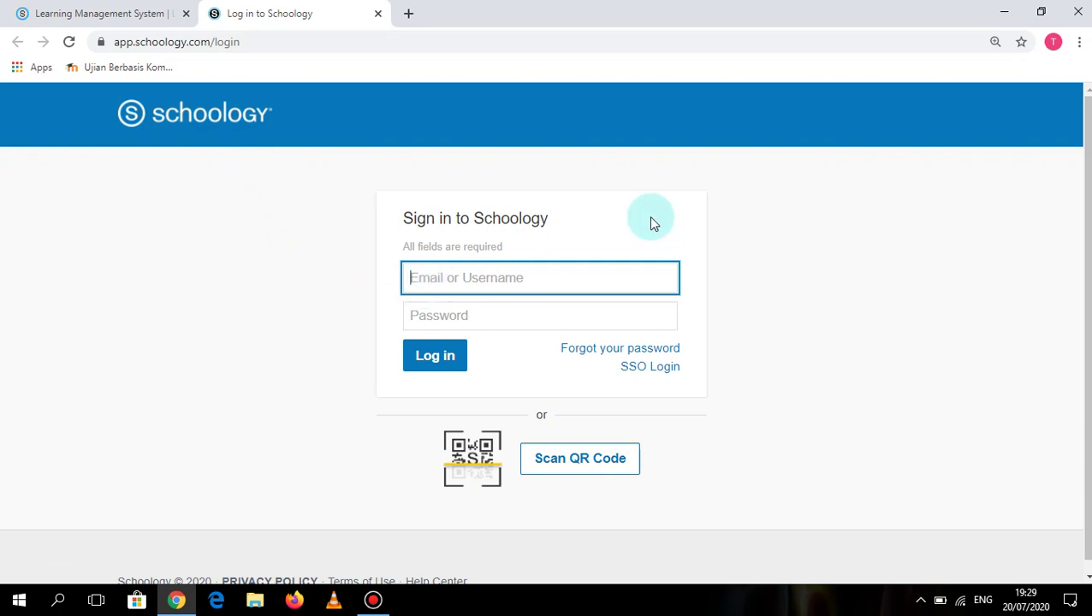
Step: Log in to Schoology with the teacher's e-mail address and the account password
left_click(538, 275)
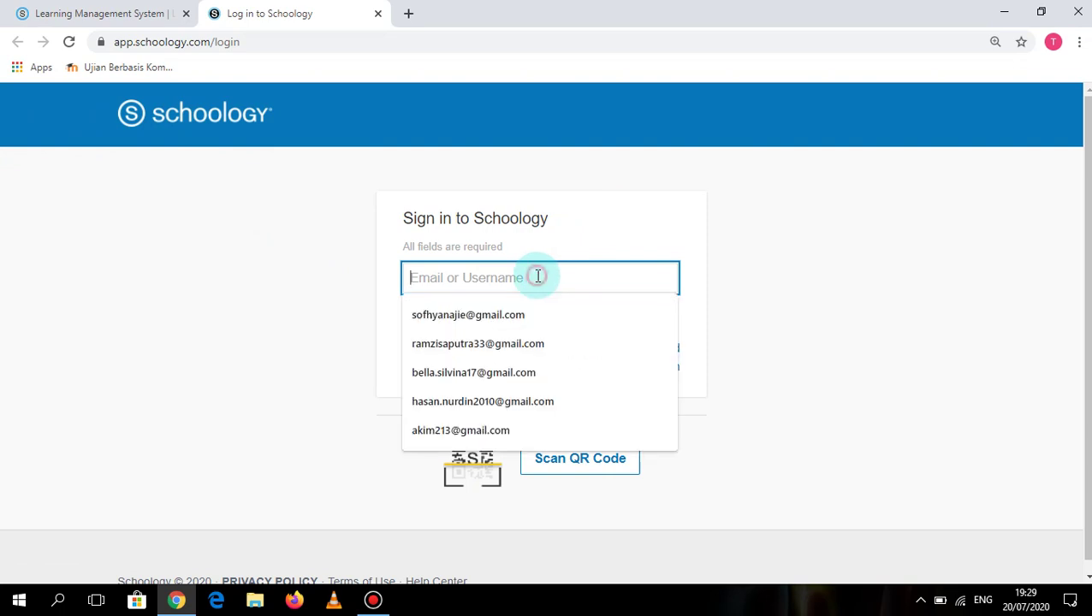
left_click(533, 313)
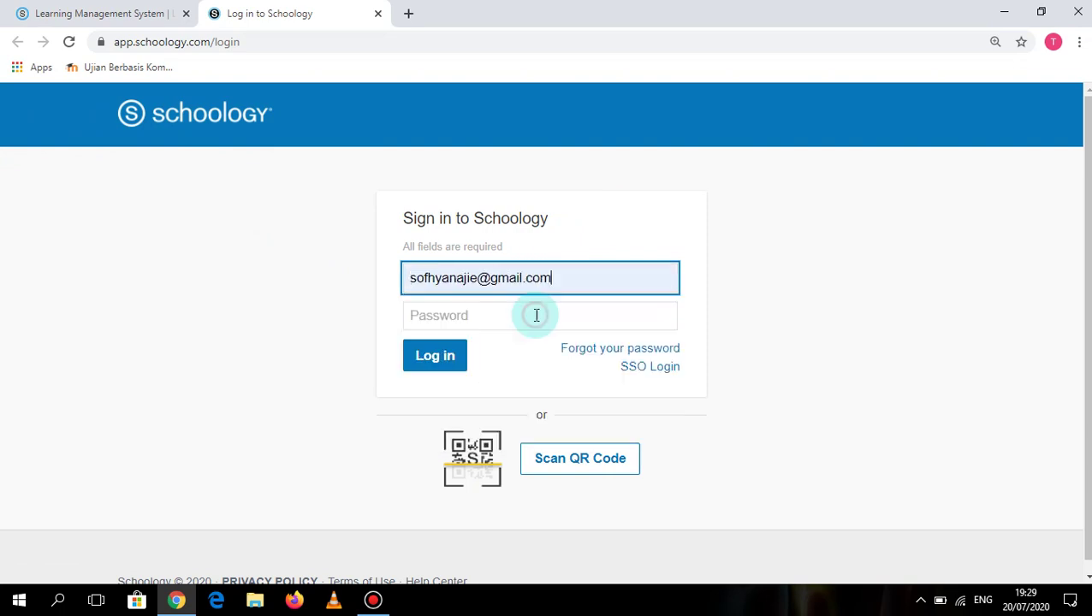
left_click(535, 311)
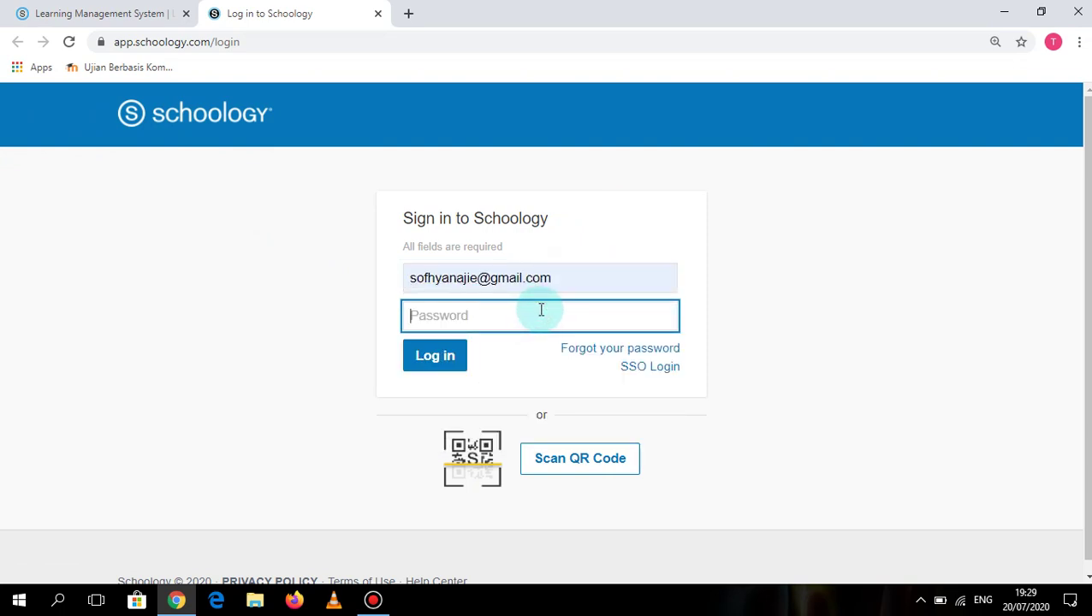
type("***")
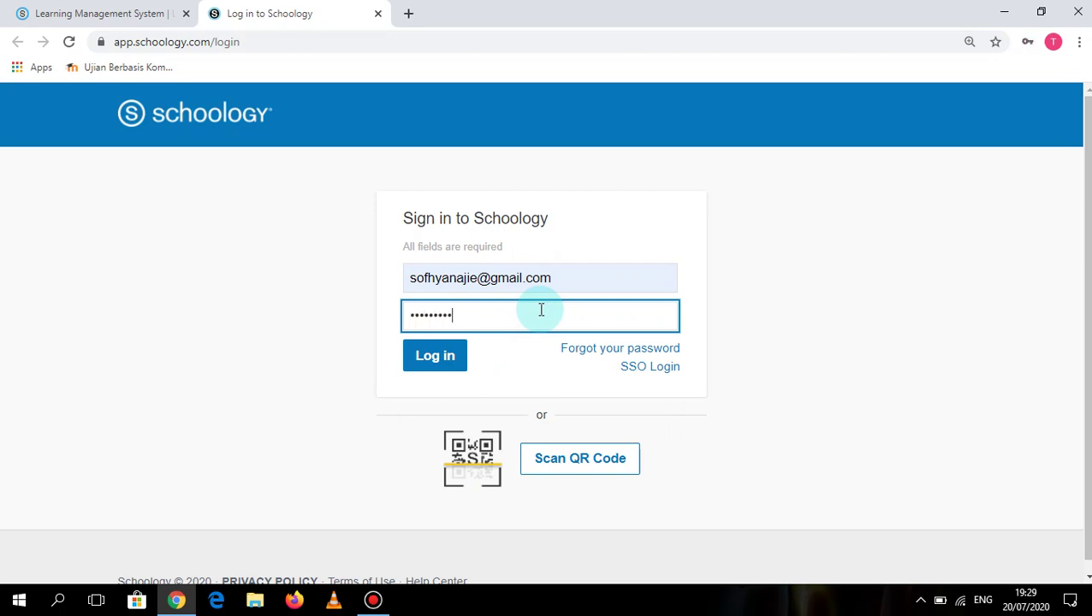
type("*")
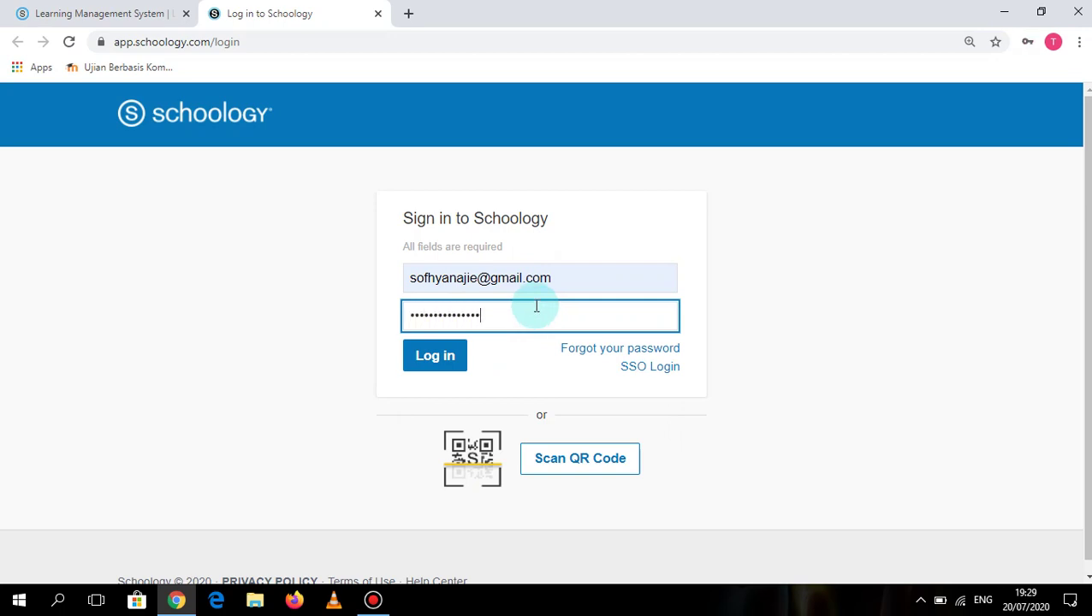
left_click(436, 356)
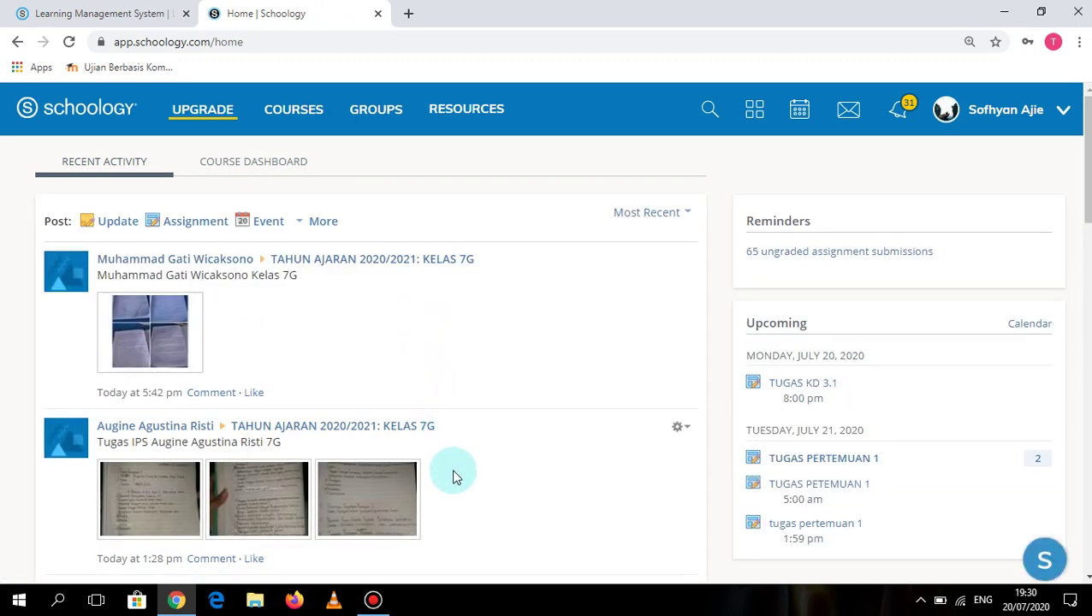
Step: Open the full My Courses list and locate the TAHUN AJARAN 2020/2021 section
left_click(309, 114)
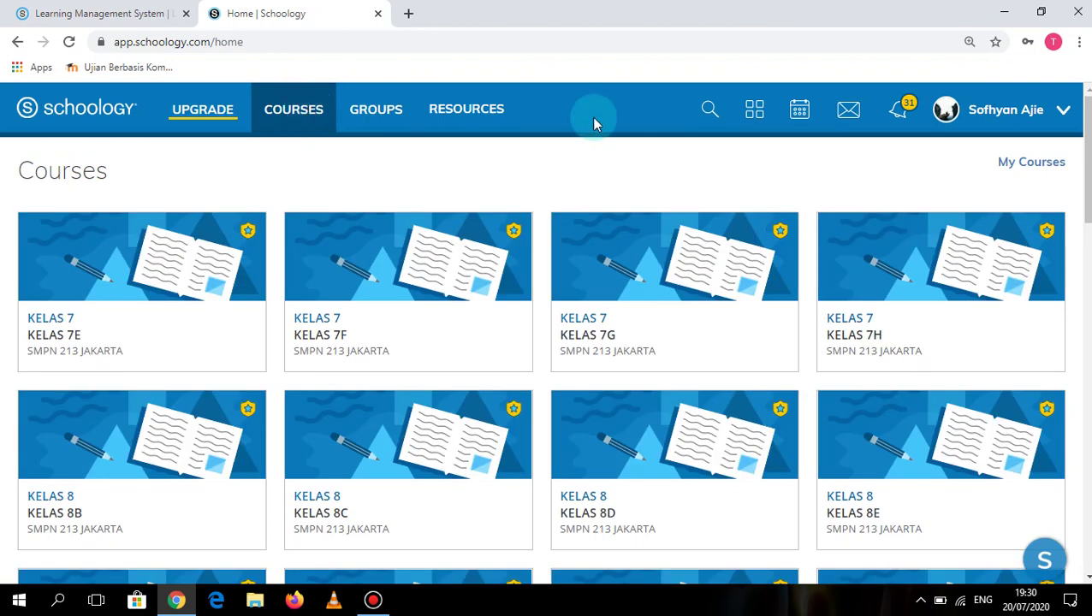
left_click(1060, 165)
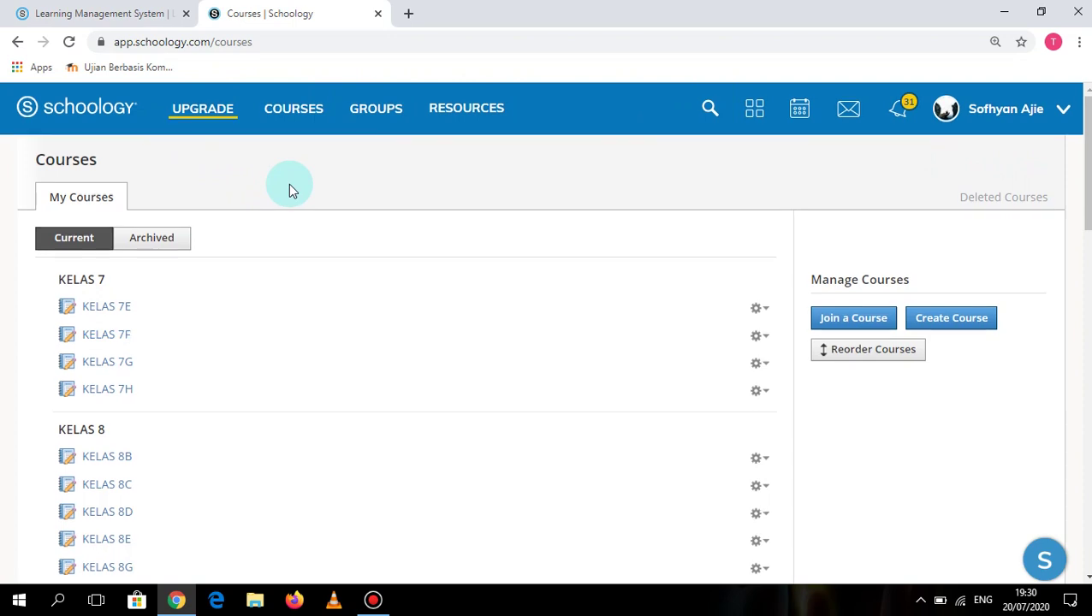
scroll(291, 185, "down", 10)
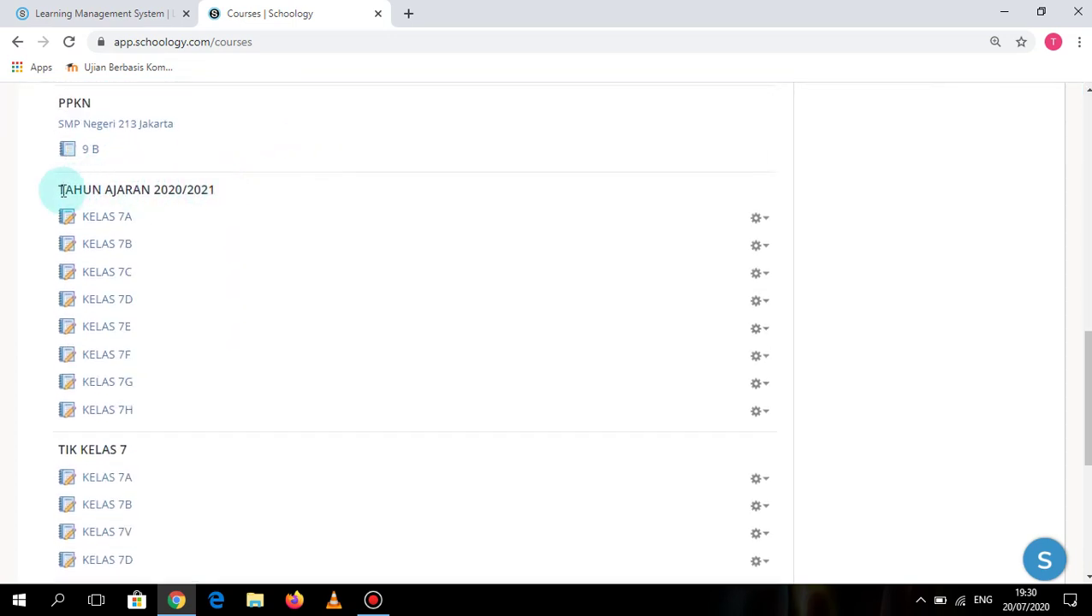
left_click_drag(62, 191, 208, 188)
left_click(236, 190)
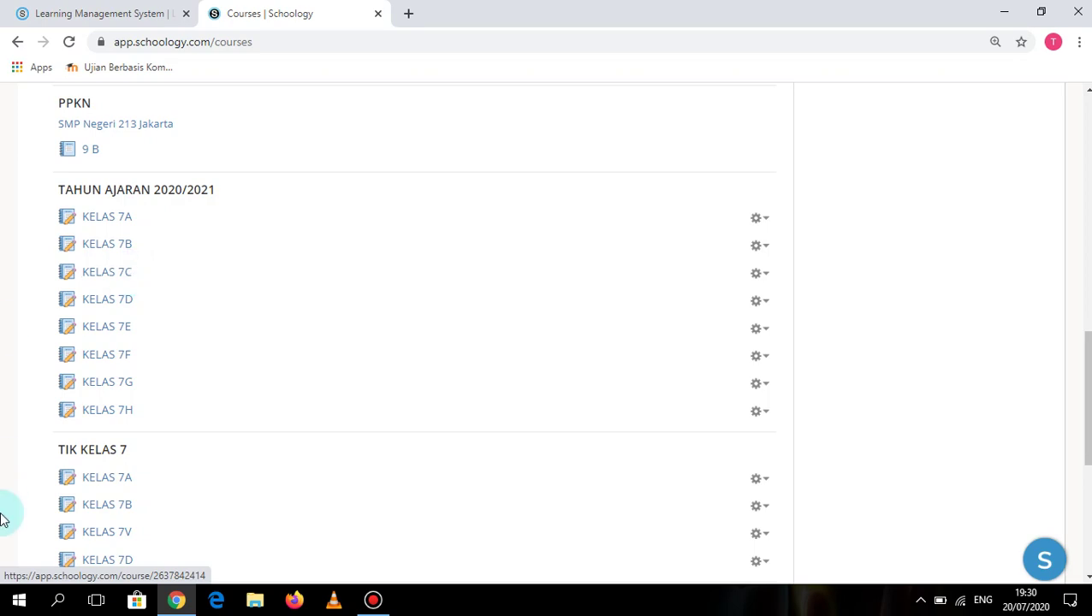
Step: Switch to Firefox, dismiss the default browser prompt and open the Schoology login page at app.schoology.com/login
left_click(293, 596)
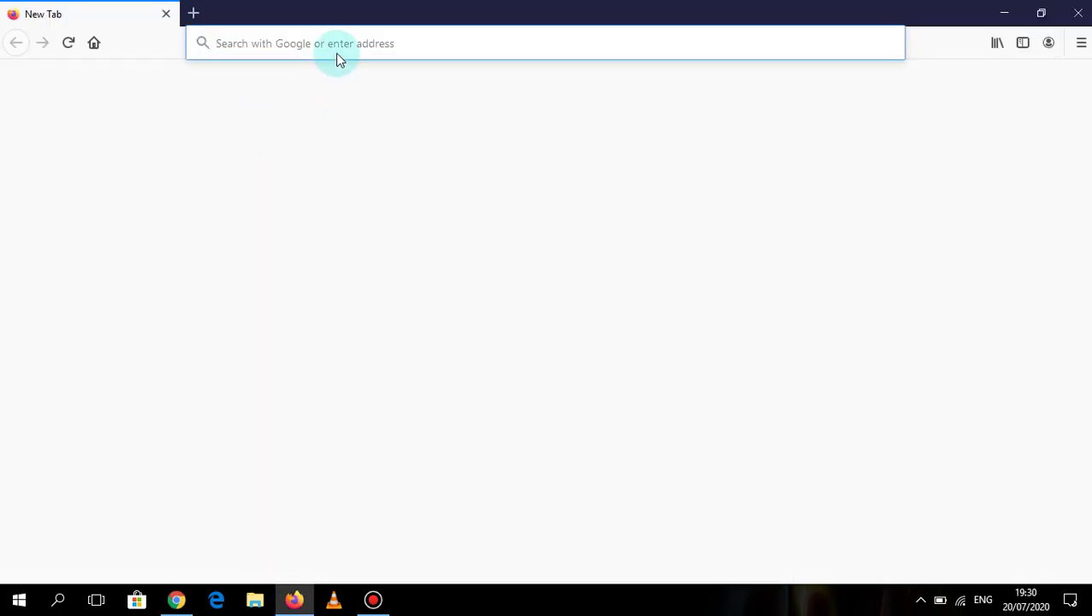
left_click(339, 47)
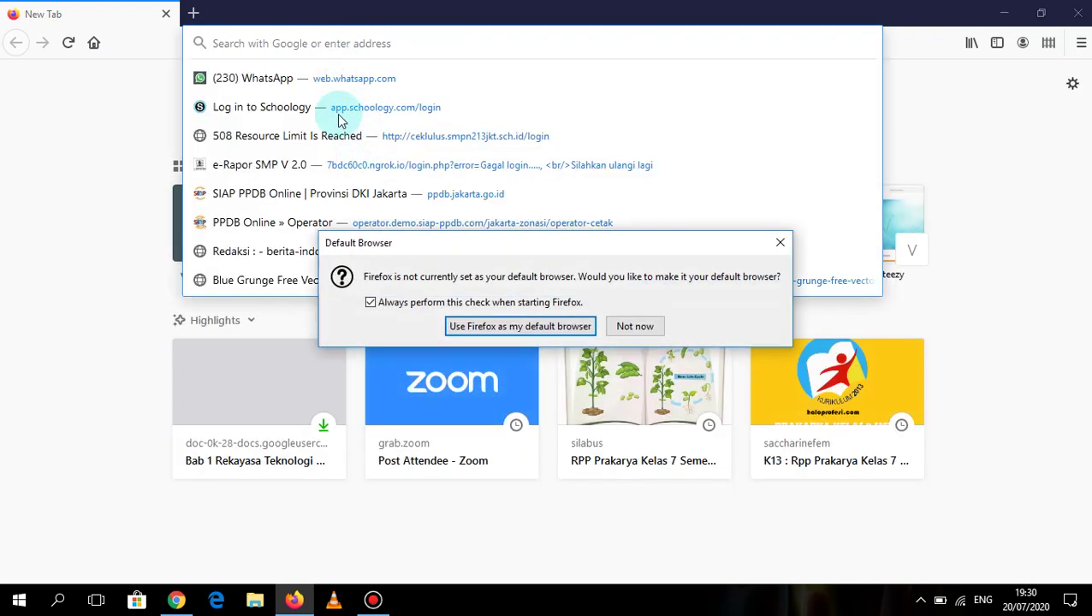
left_click(630, 394)
left_click(317, 43)
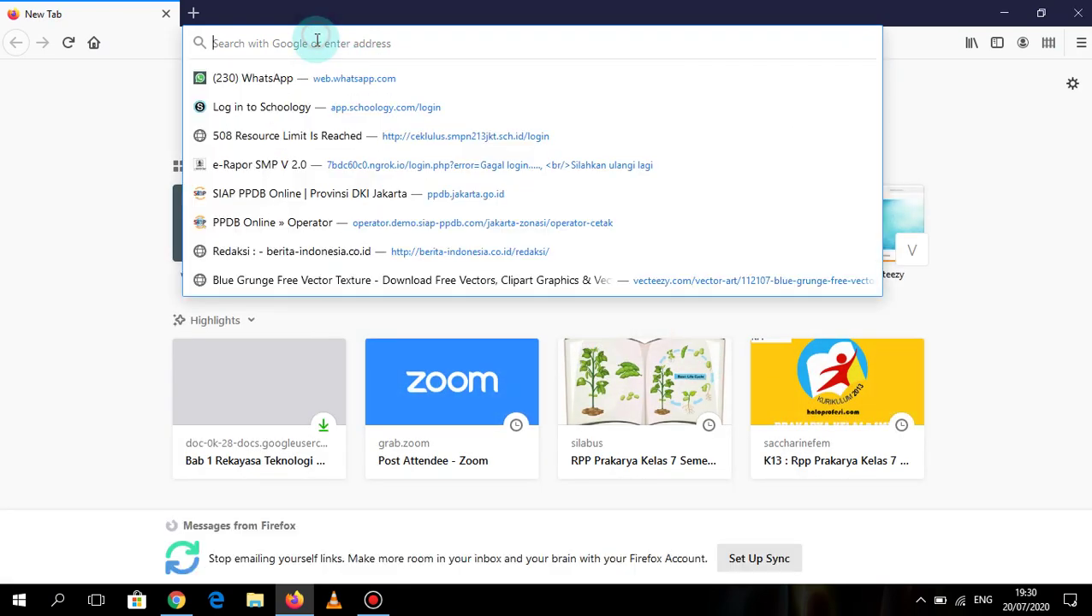
left_click(326, 108)
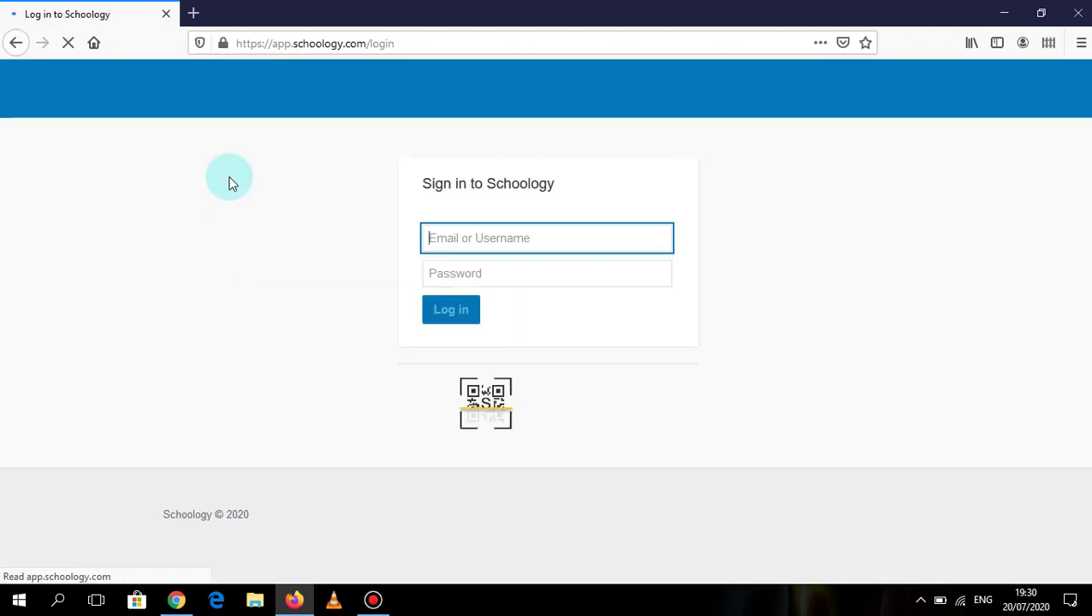
Step: Log in to Schoology in Firefox with the other account's saved e-mail and password
left_click(446, 239)
left_click(451, 267)
left_click(452, 311)
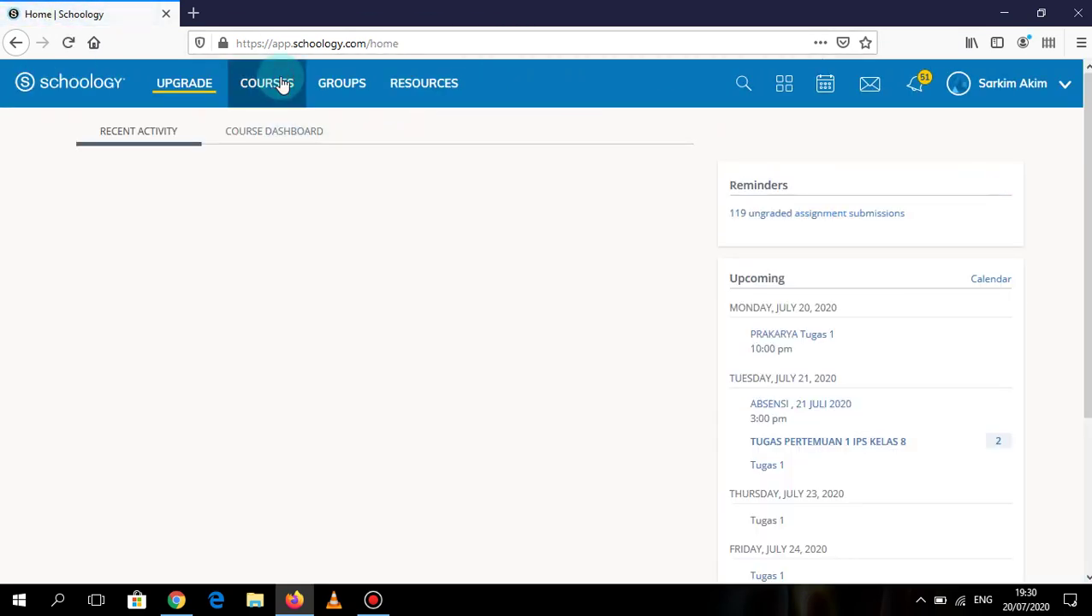
Step: Open this account's My Courses list and examine the class groups under Kelas IX and KELAS VIII
left_click(282, 85)
left_click(1038, 136)
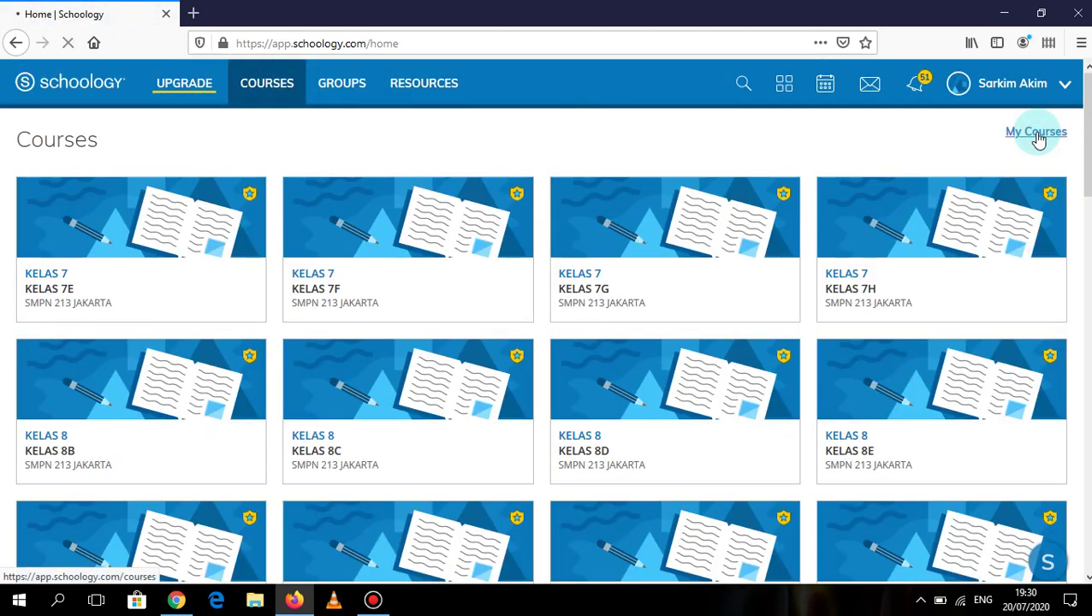
scroll(233, 310, "down", 6)
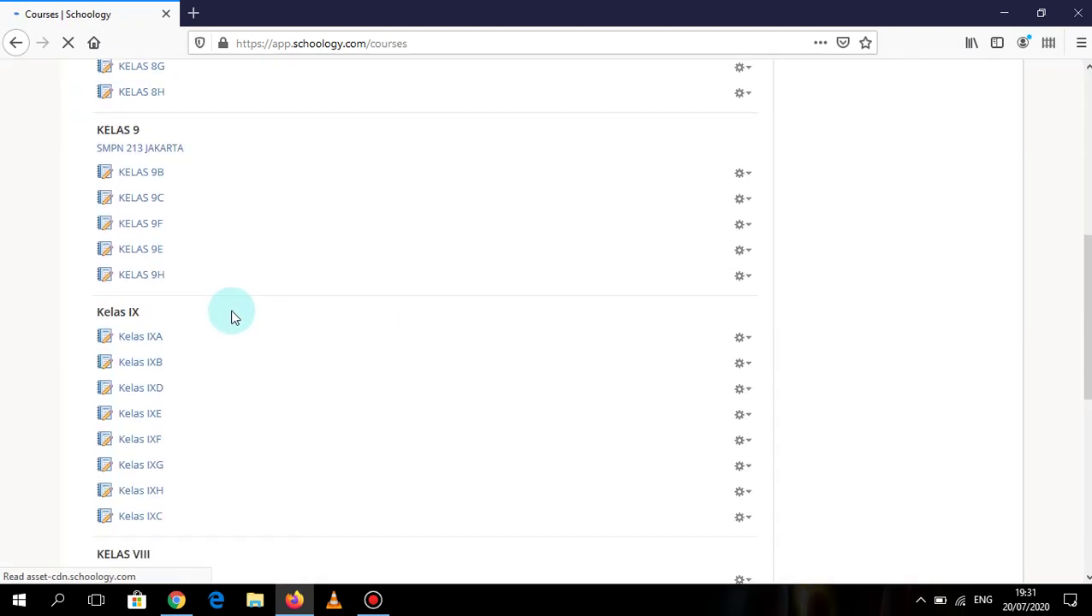
scroll(231, 314, "down", 4)
scroll(146, 291, "up", 1)
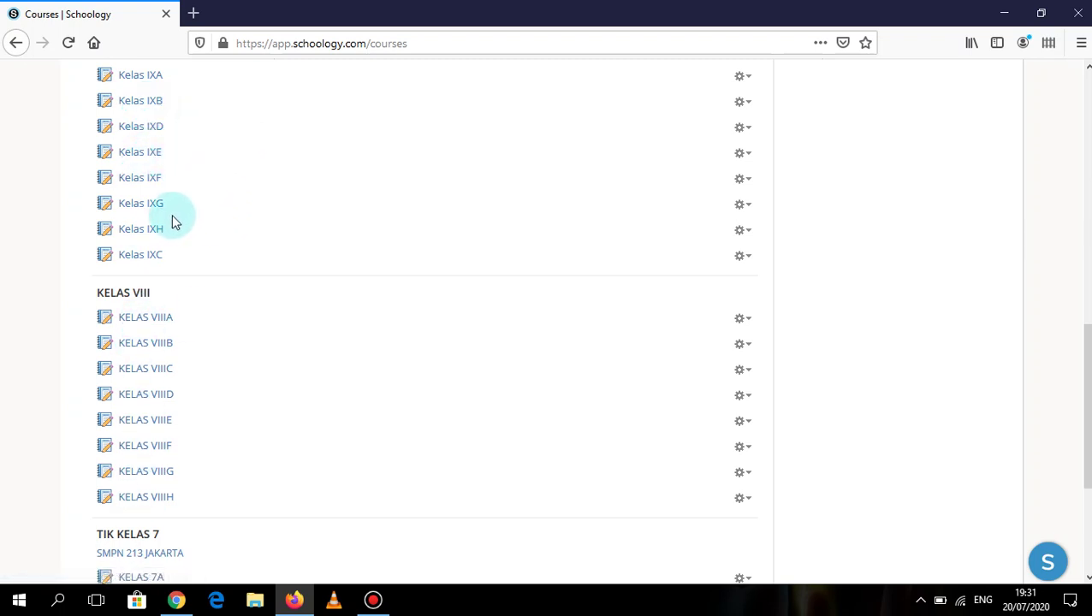
scroll(170, 214, "up", 1)
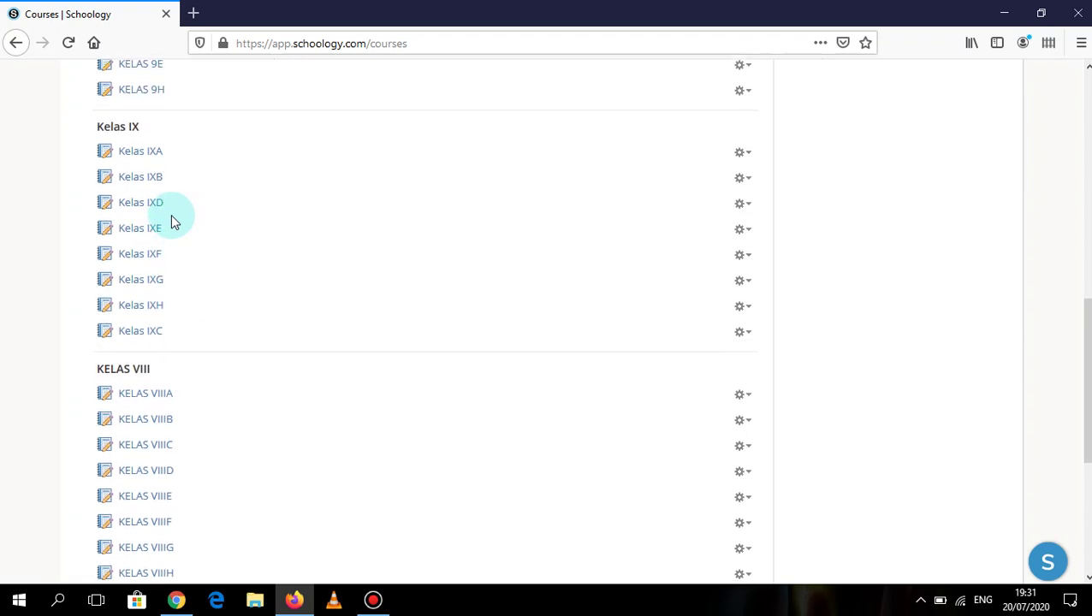
scroll(170, 214, "down", 2)
scroll(170, 214, "up", 2)
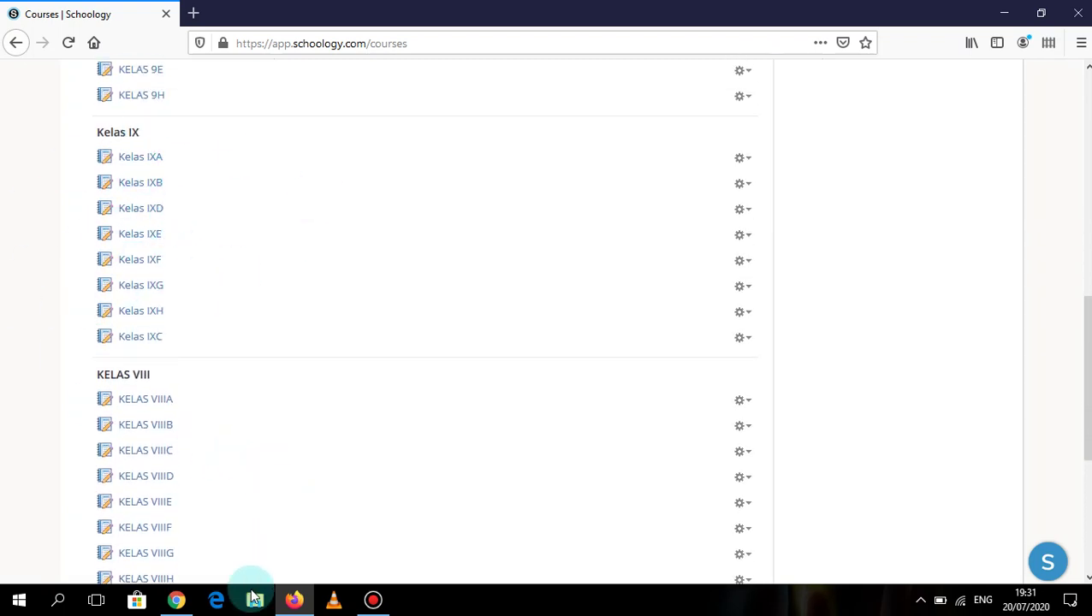
Step: Switch back to Chrome and open the PRAKARYA folder of the KELAS 7D course under TAHUN AJARAN 2020/2021
left_click(176, 602)
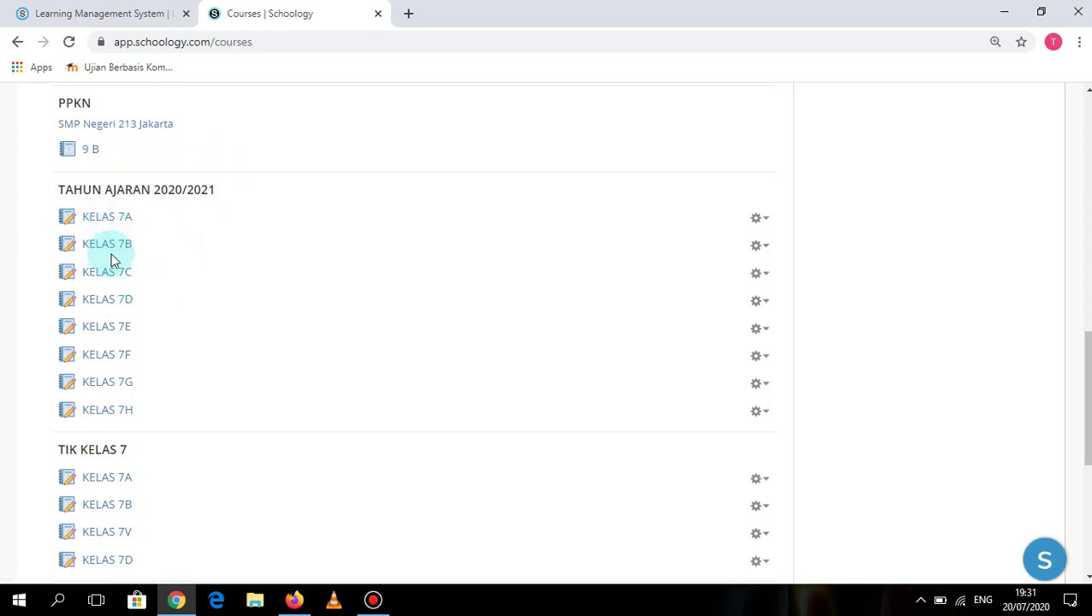
left_click(124, 301)
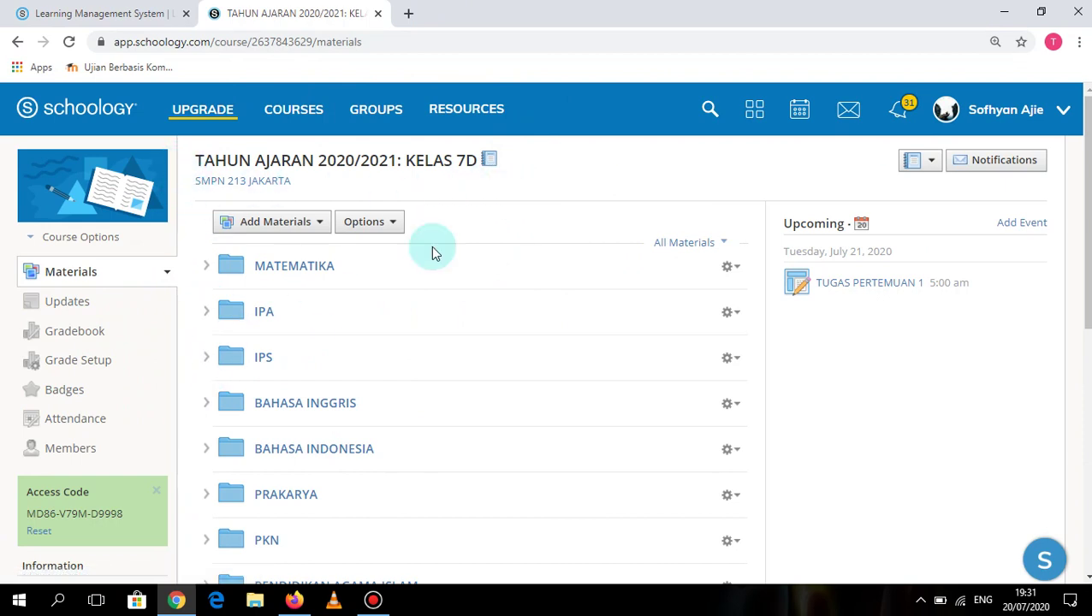
scroll(471, 250, "down", 2)
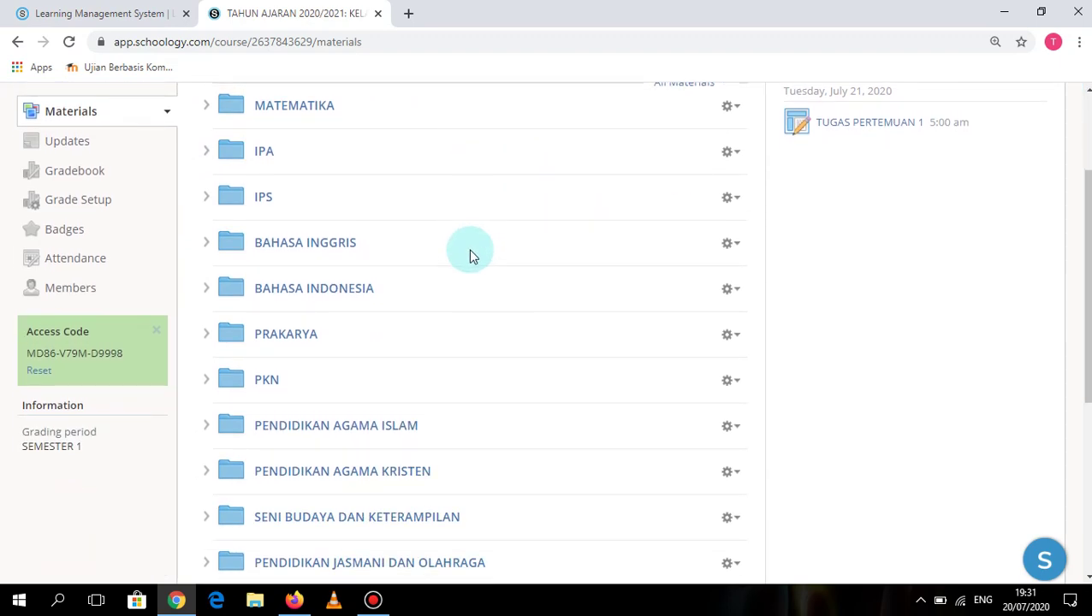
scroll(468, 250, "down", 4)
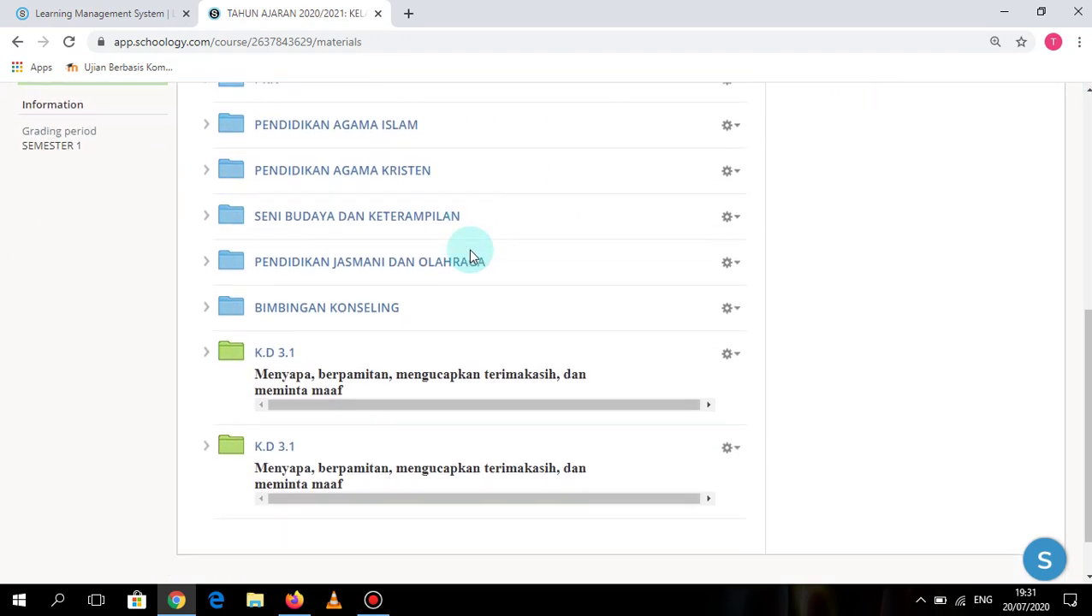
scroll(471, 256, "down", 1)
scroll(468, 249, "up", 2)
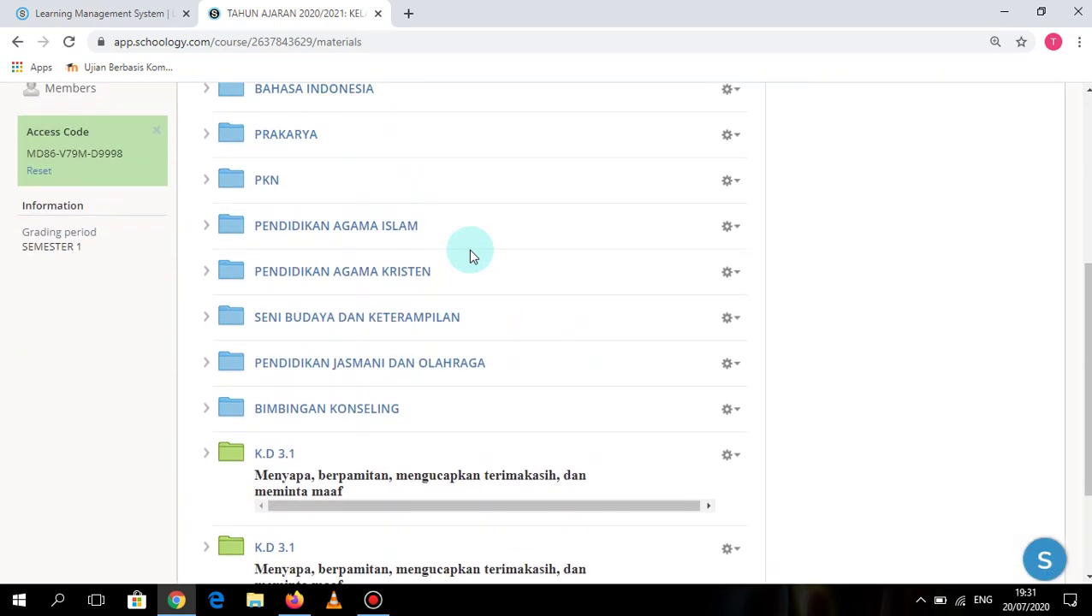
scroll(472, 256, "up", 1)
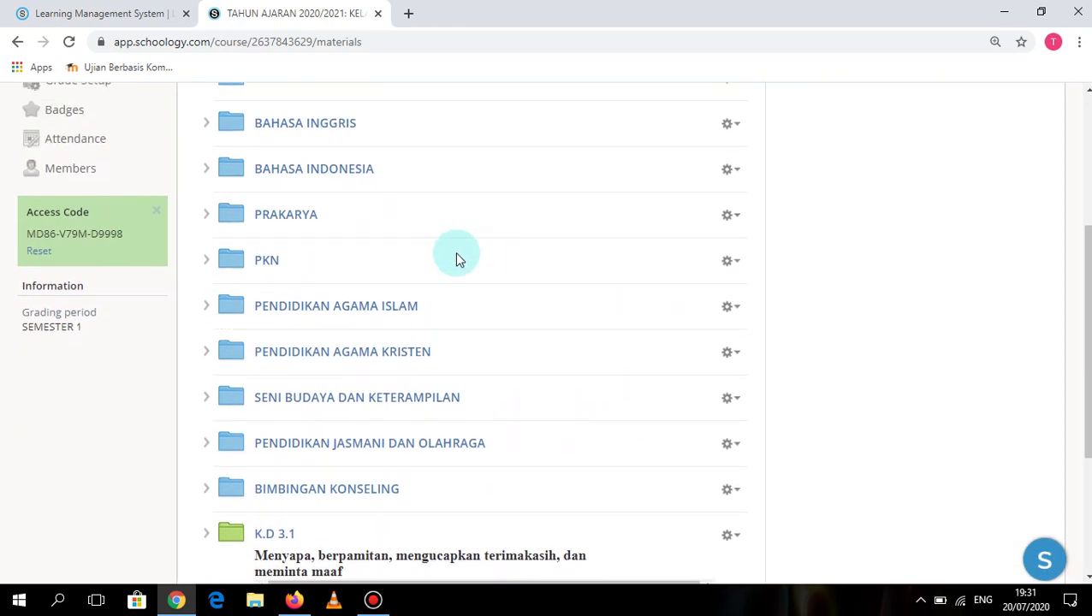
scroll(407, 276, "up", 3)
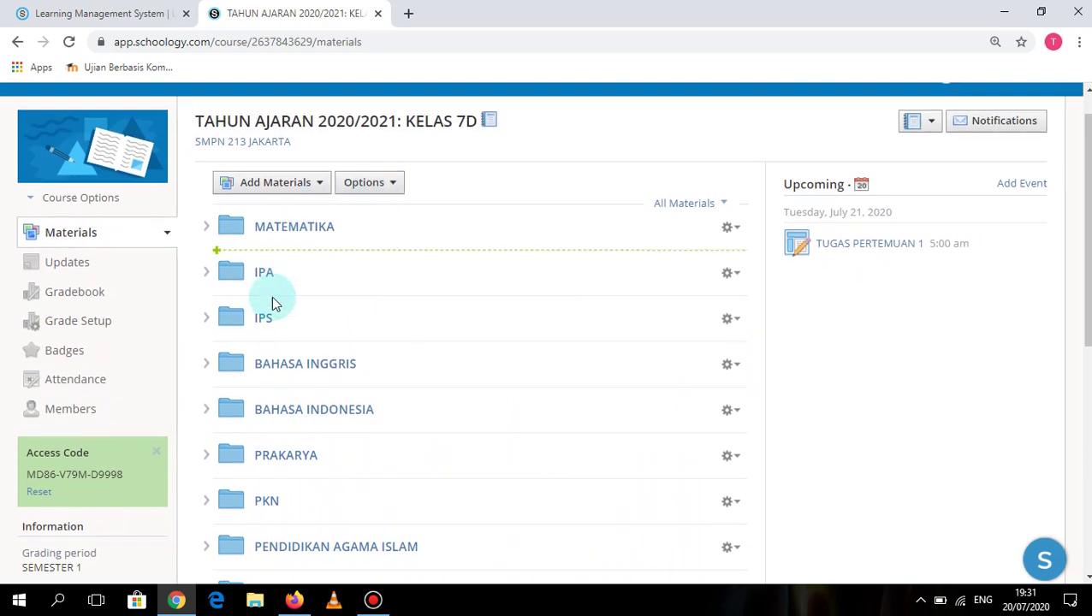
left_click(288, 456)
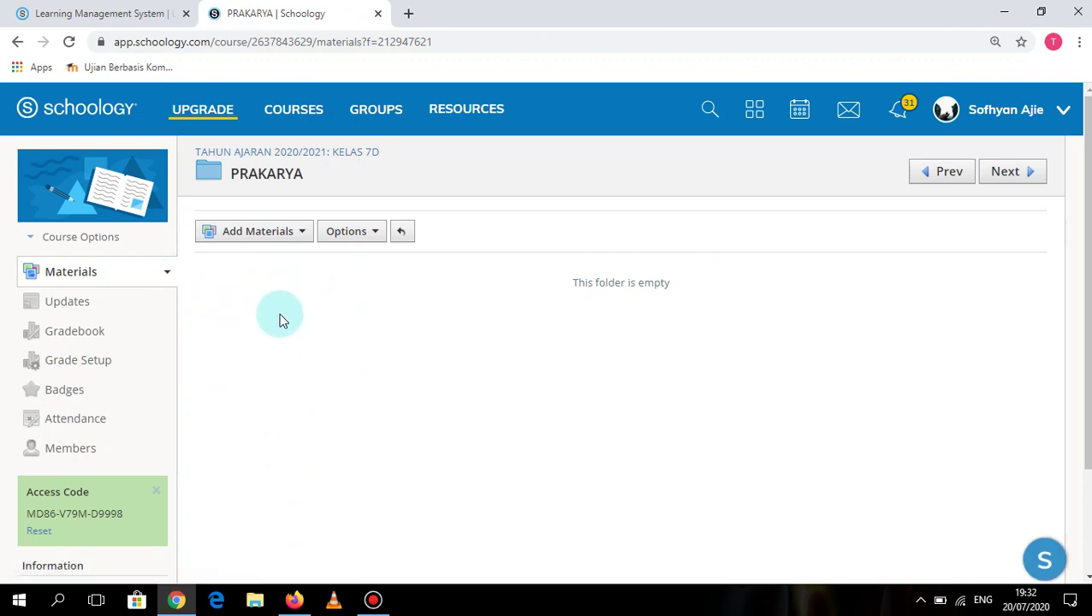
Step: Open the form for adding a new assignment to the PRAKARYA folder
left_click(268, 243)
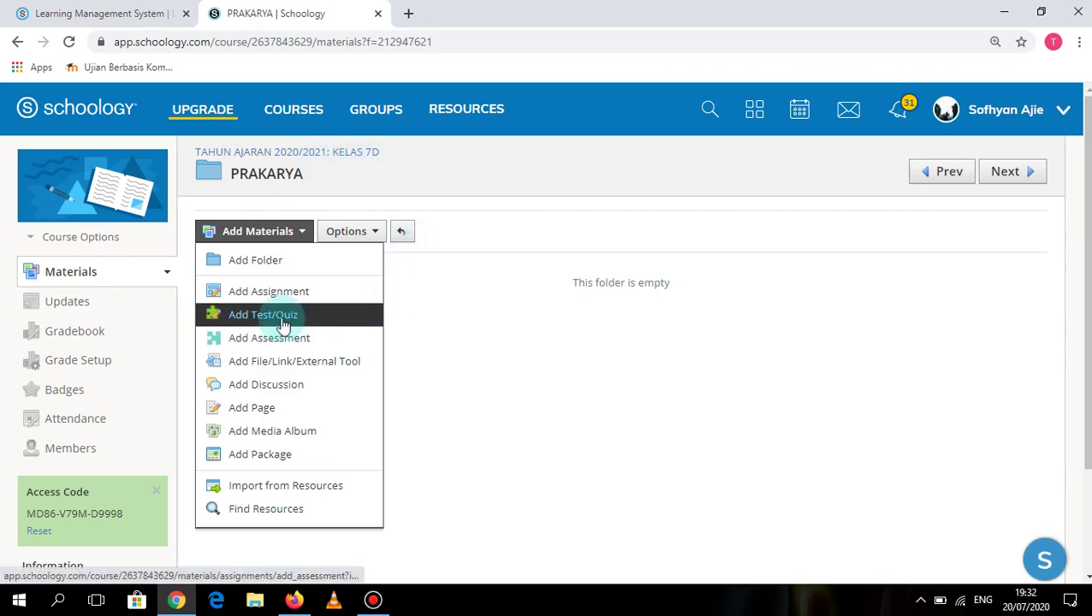
left_click(323, 296)
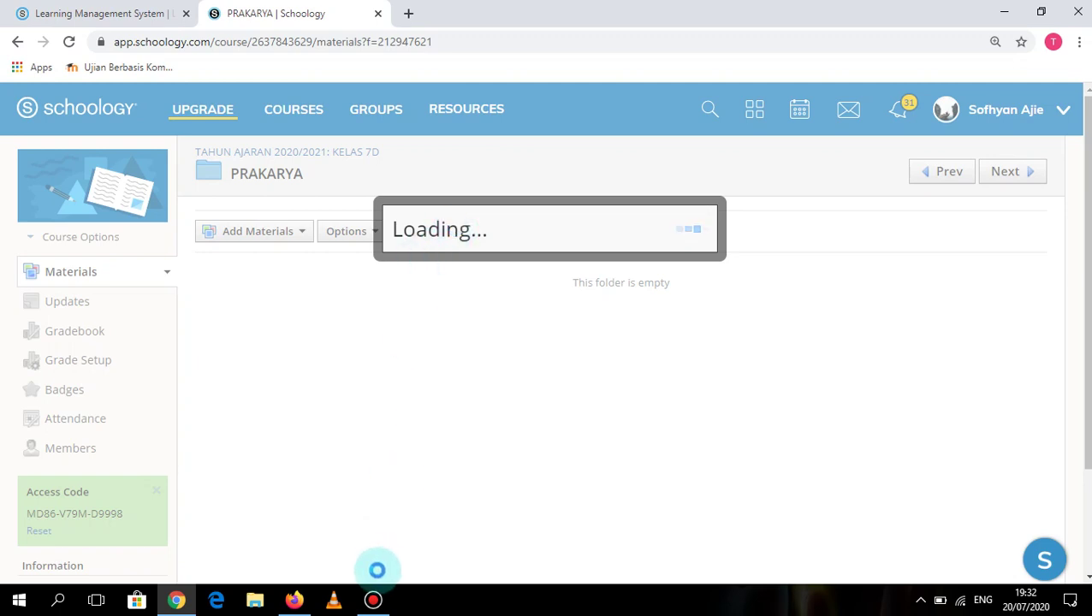
left_click(375, 599)
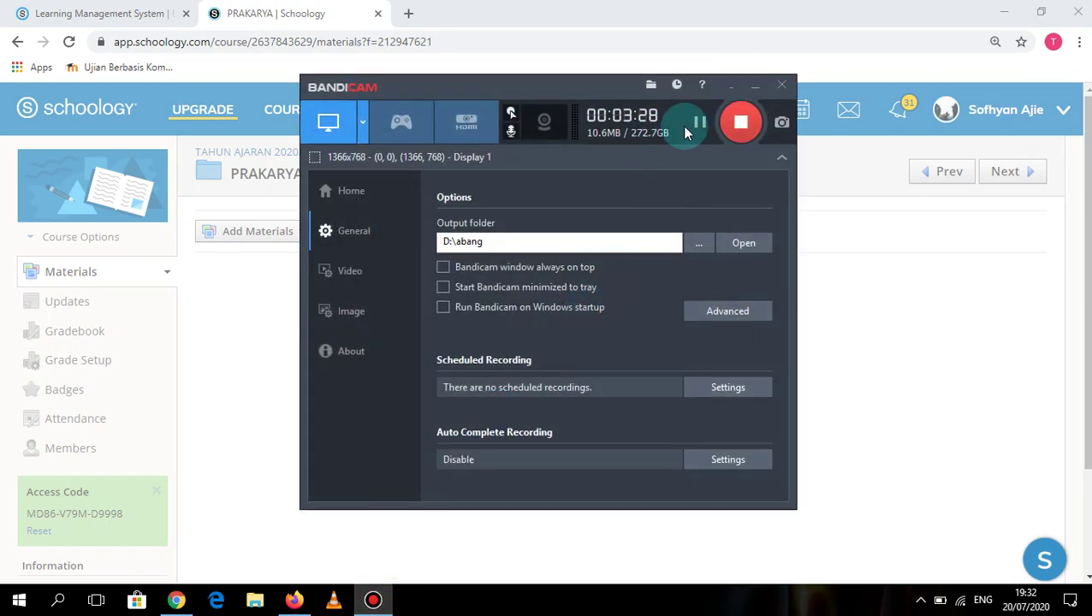
left_click(752, 90)
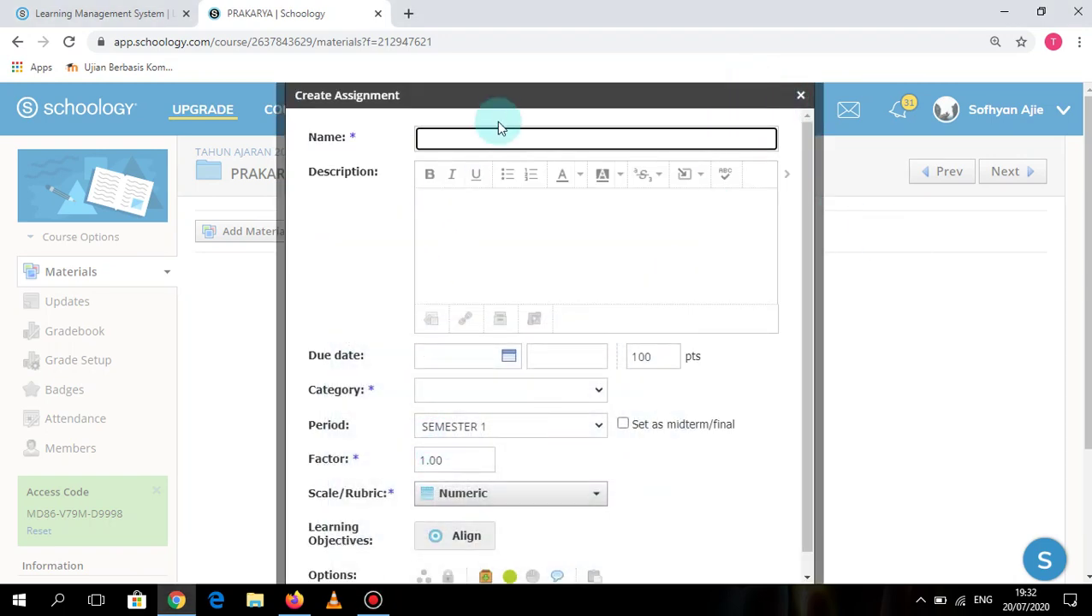
Step: Name the new assignment "PRAKARYA TUGAS PERTEMUAN 1"
left_click(501, 145)
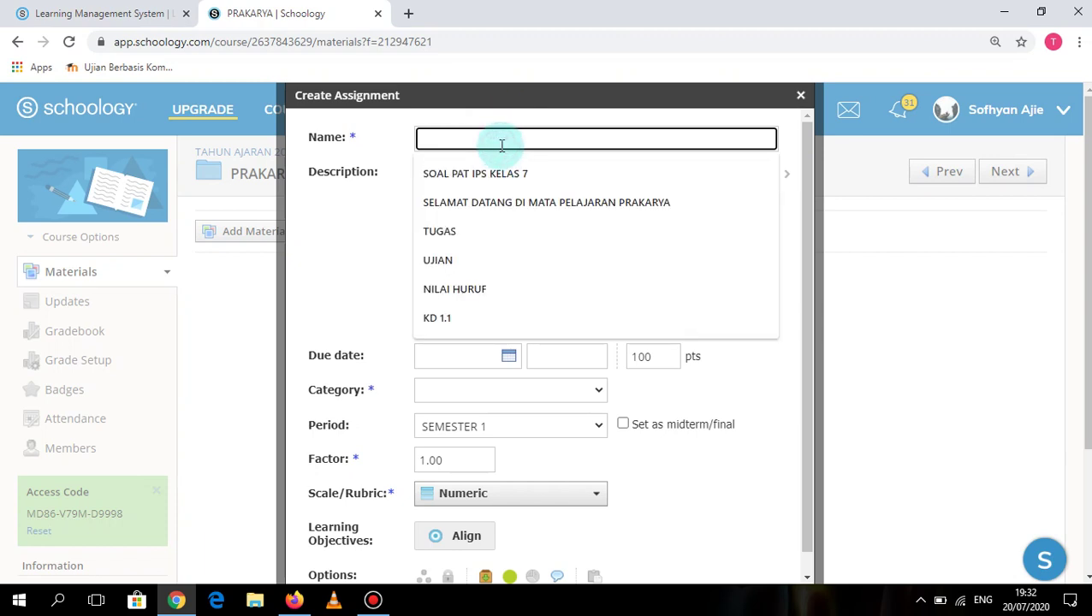
type("PR")
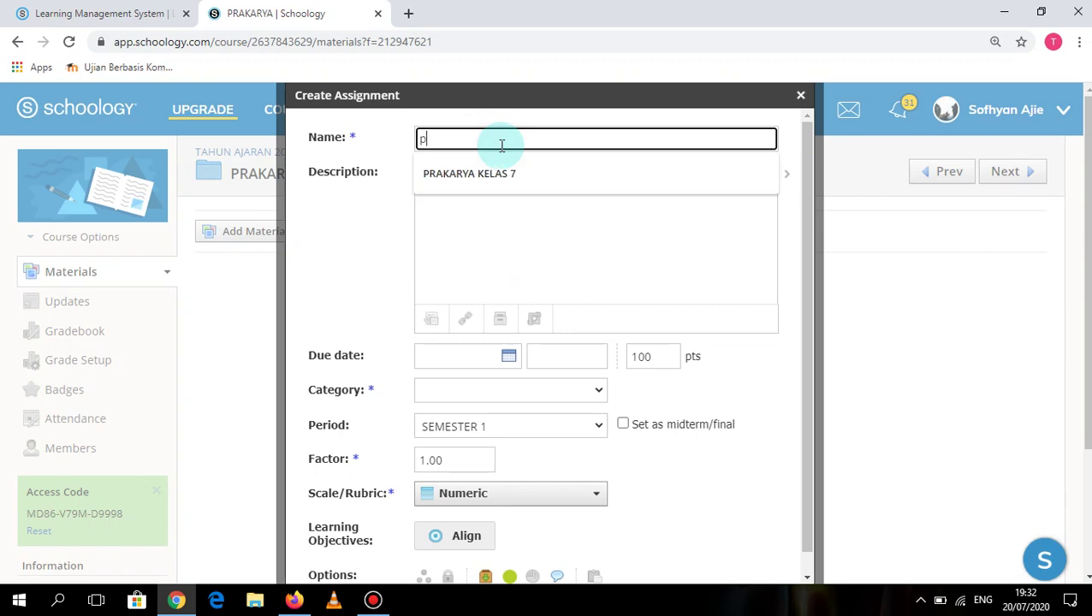
key("BackSpace")
key("BackSpace")
type("PRAKARYA TG")
type("GAS 1")
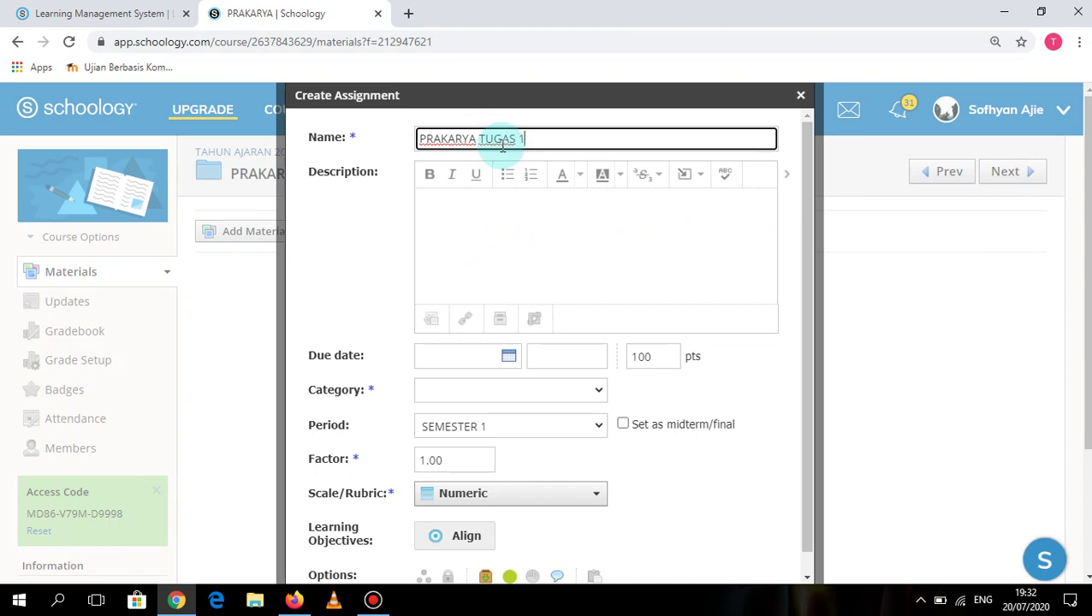
type("PERTEMUAN")
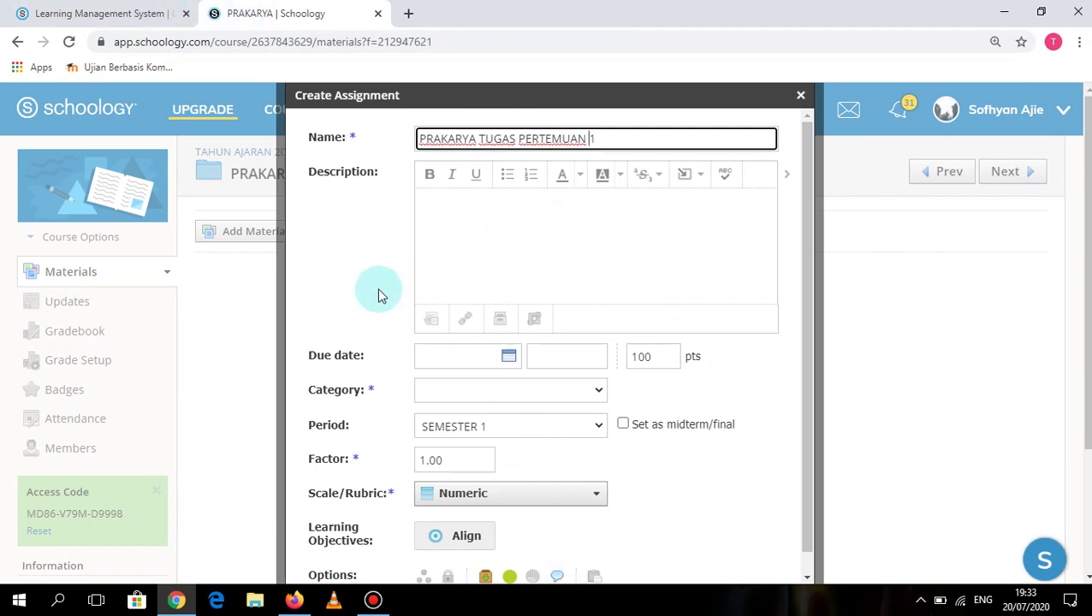
Step: Write the description "JAWABLAH PERTANYAAN BERIKUT!" with the questions "1. APAKAH TEKNOLOGI ITU?" and "2. BAGAIMANA PERKEMBANGAN JAMAN DARI TEKNOLOGI?" on separate lines
left_click(481, 216)
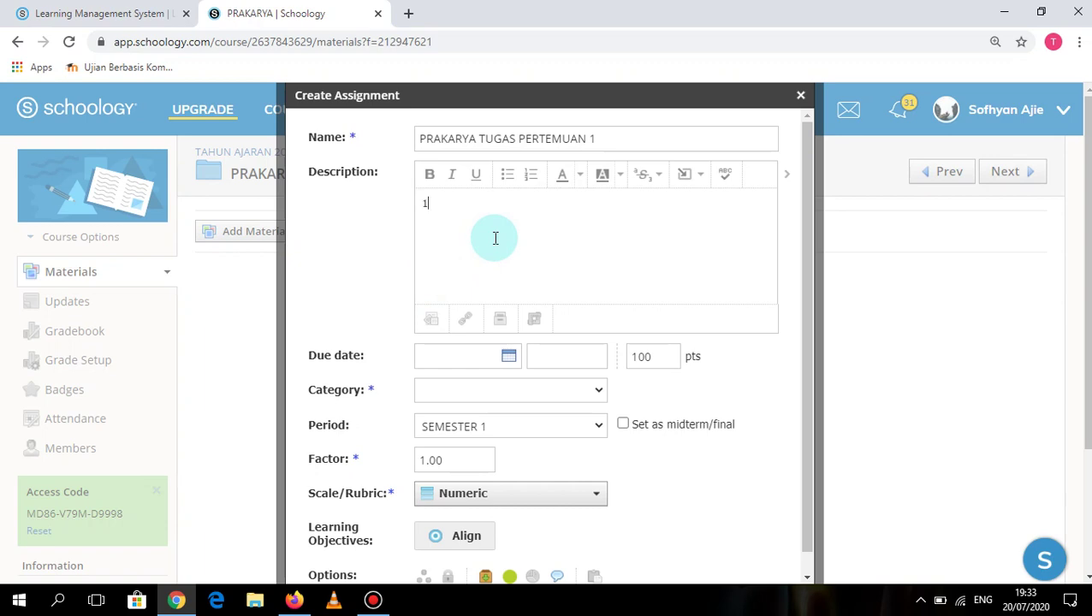
type("JAWABLAH PERTA")
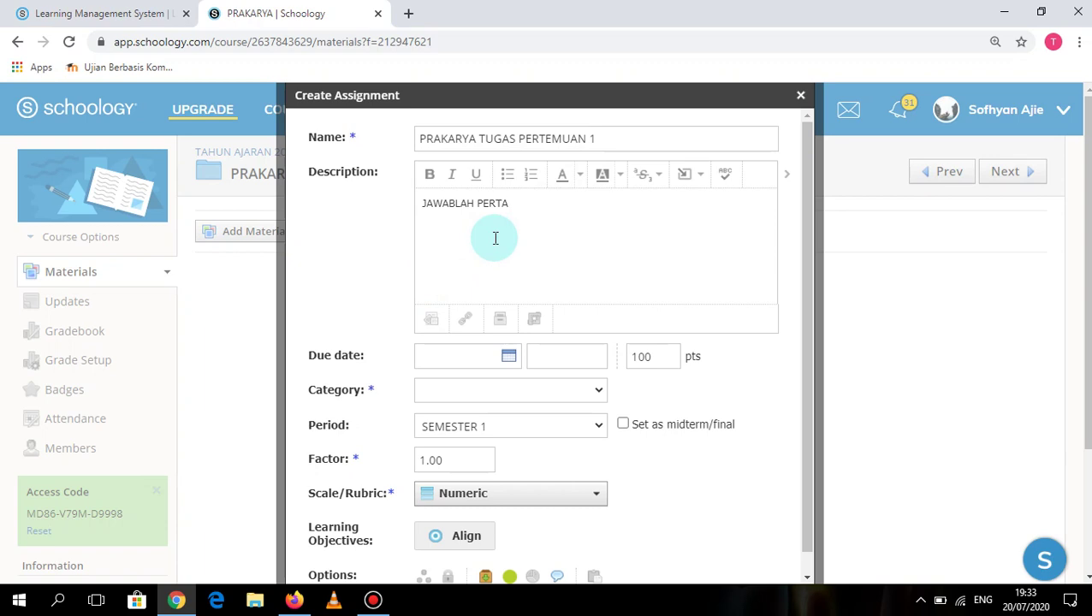
type("NYAAN BERIKUT!")
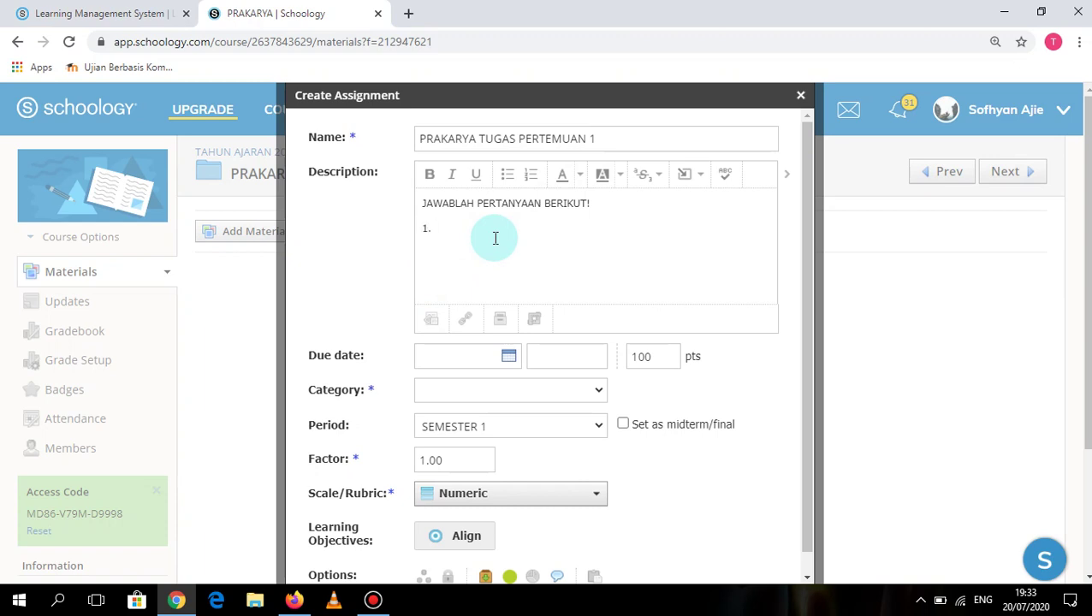
type("APAKAH TEKNOLOGI ITU?")
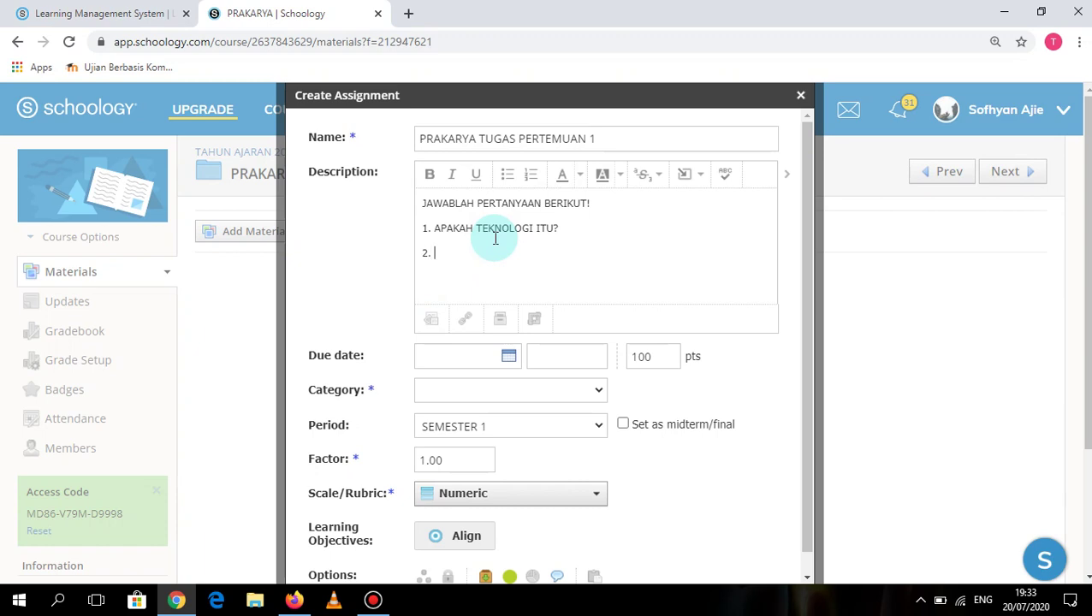
type("bAGAI")
type("GAIA")
type("ANA ")
type("PERKEMBANGAN")
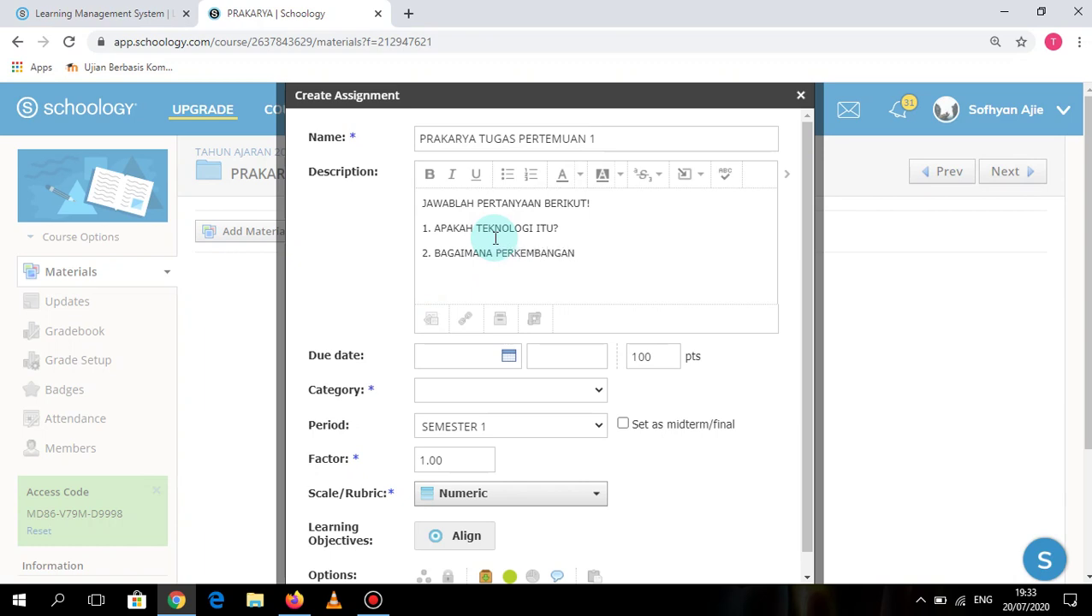
type(" JAMAN DARI TEKNOLOGI?")
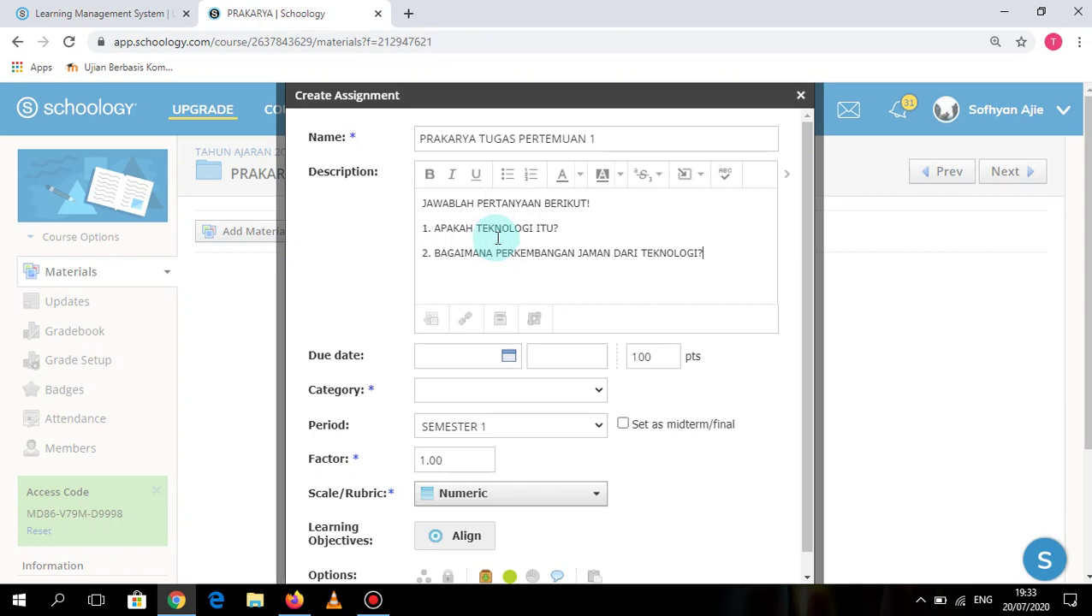
Step: Set the assignment's grading category to TUGAS and create the assignment in the PRAKARYA folder
left_click(483, 394)
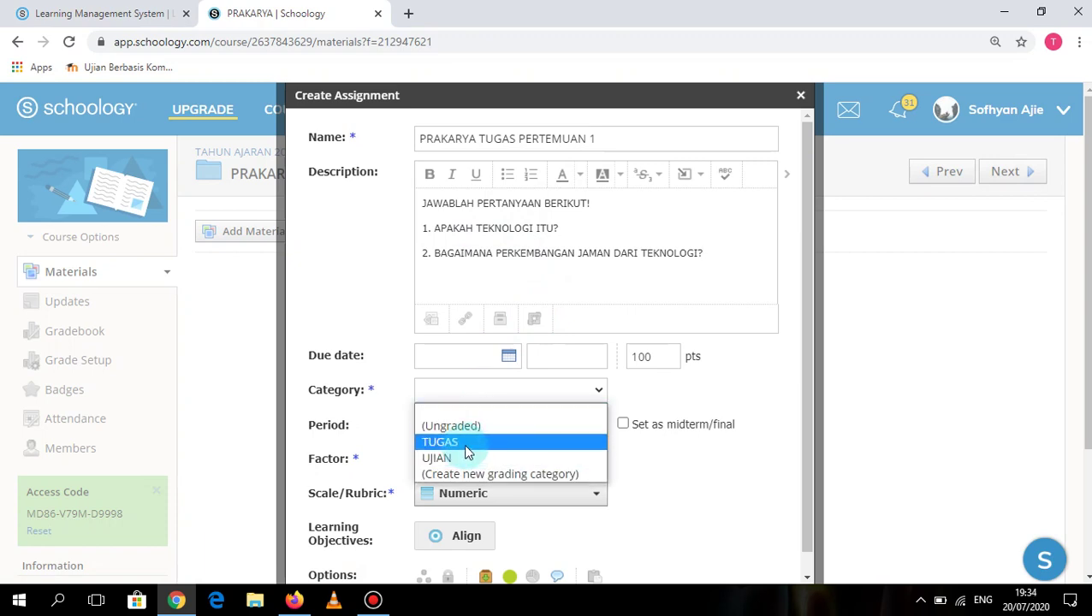
left_click(467, 446)
left_click(459, 392)
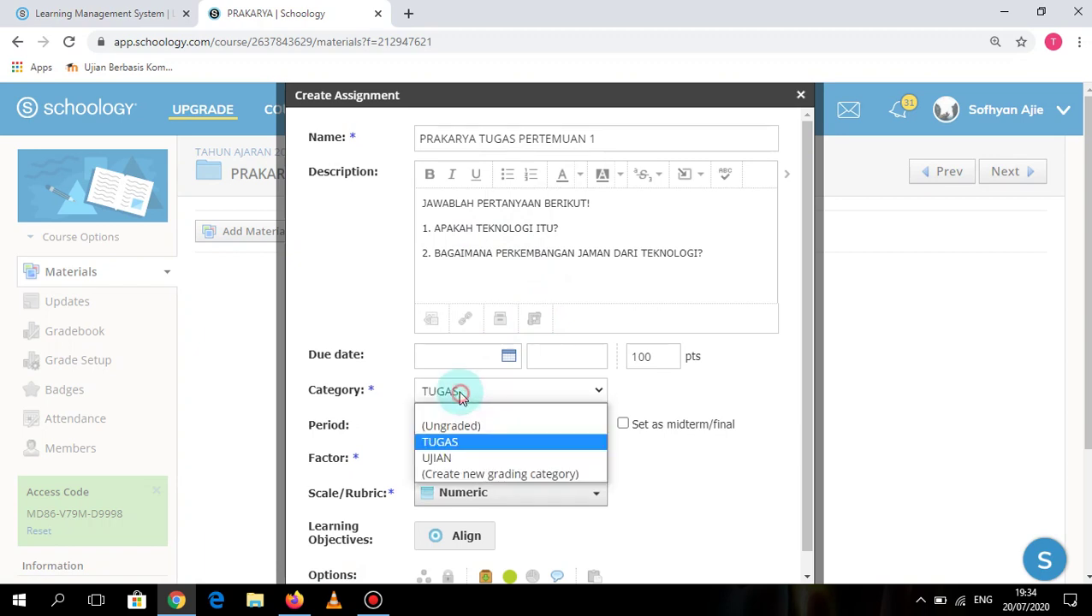
left_click(472, 446)
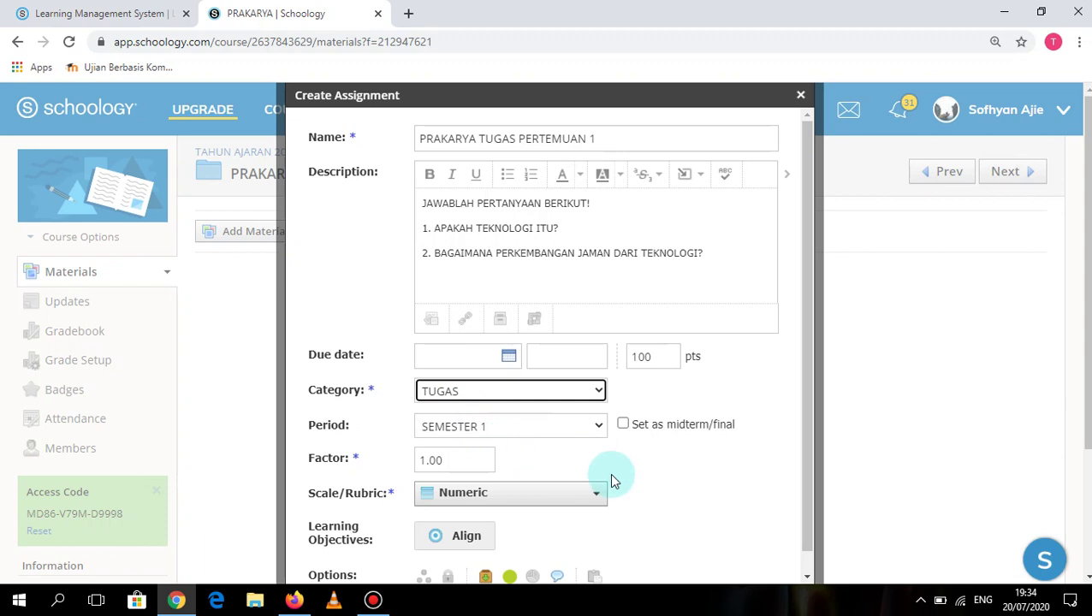
scroll(610, 475, "down", 1)
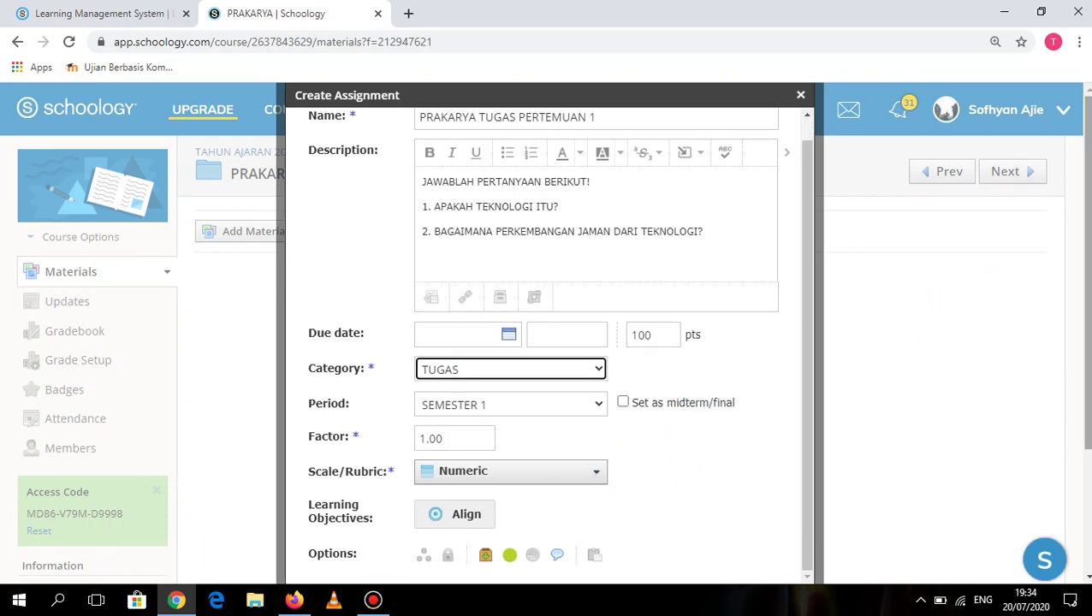
scroll(1087, 227, "down", 3)
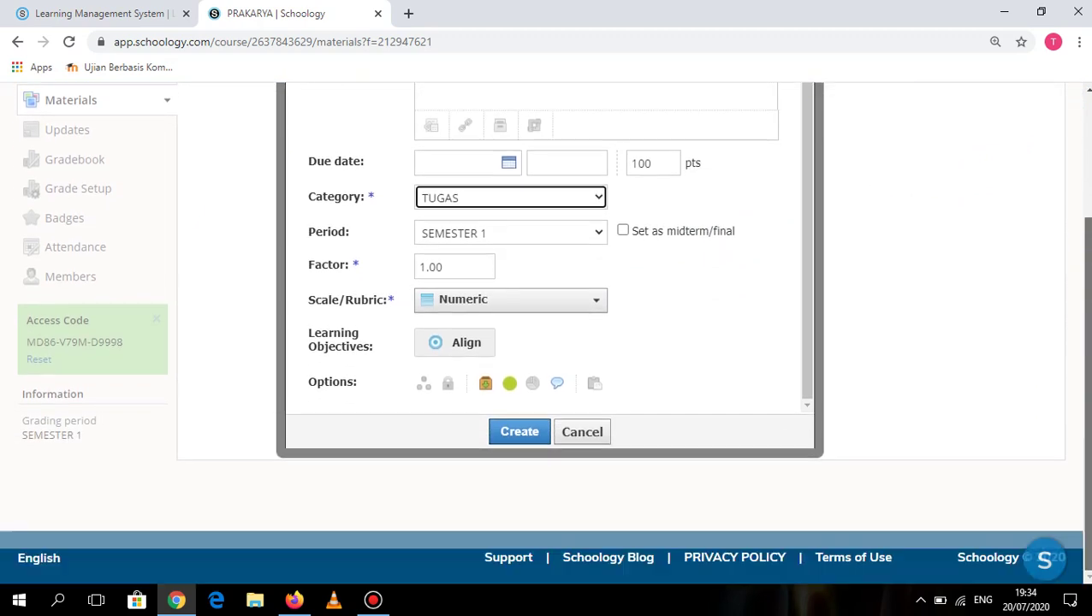
left_click(520, 432)
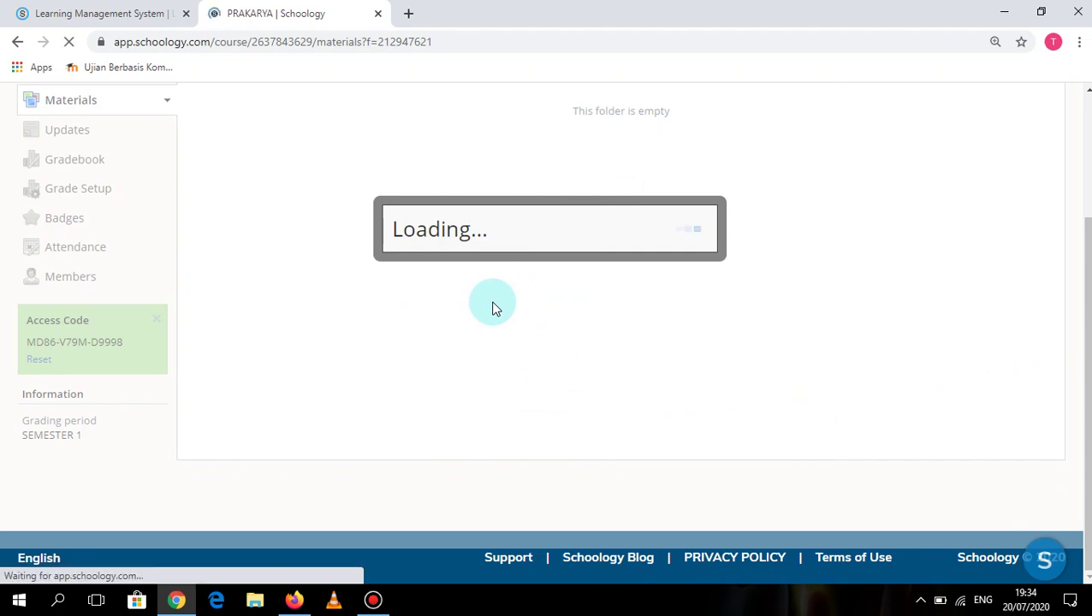
scroll(535, 285, "down", 2)
scroll(535, 285, "up", 2)
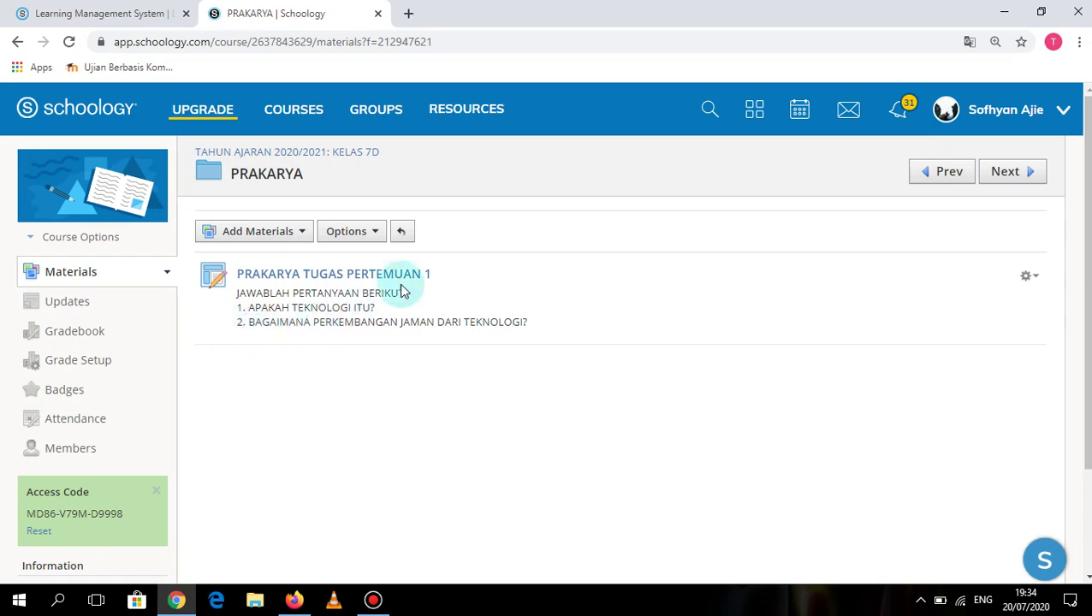
Step: Unpublish the assignment PRAKARYA TUGAS PERTEMUAN 1 and publish it again
left_click(1031, 278)
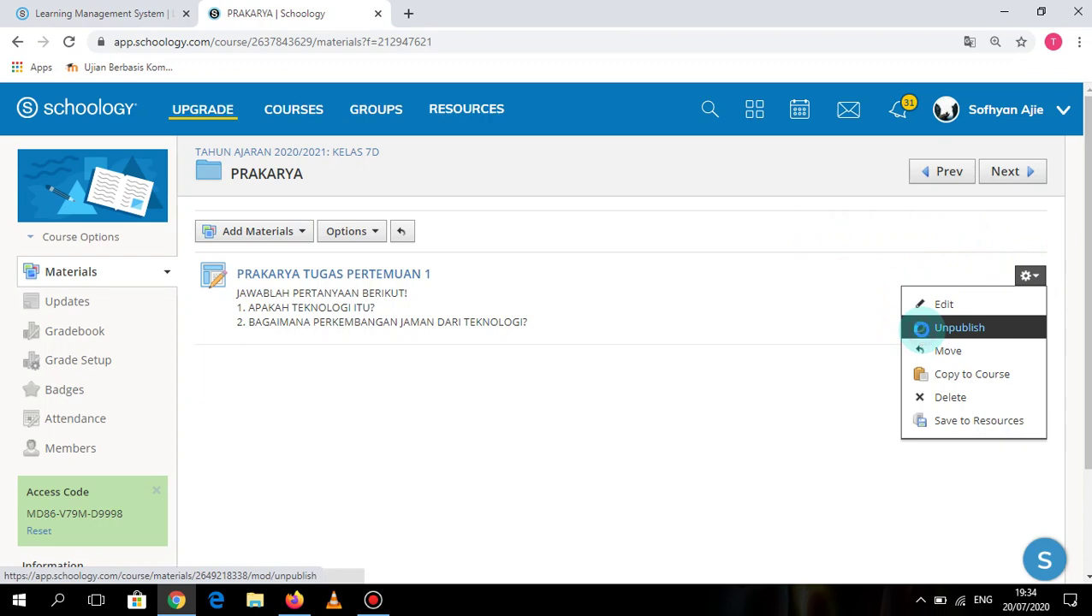
left_click(915, 336)
left_click(499, 279)
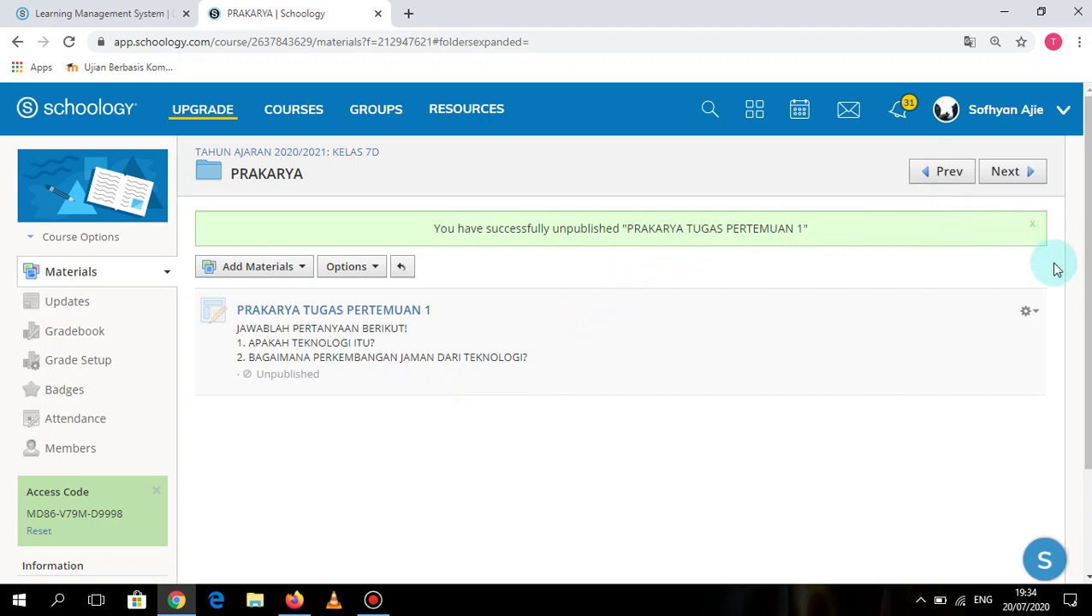
left_click(1028, 313)
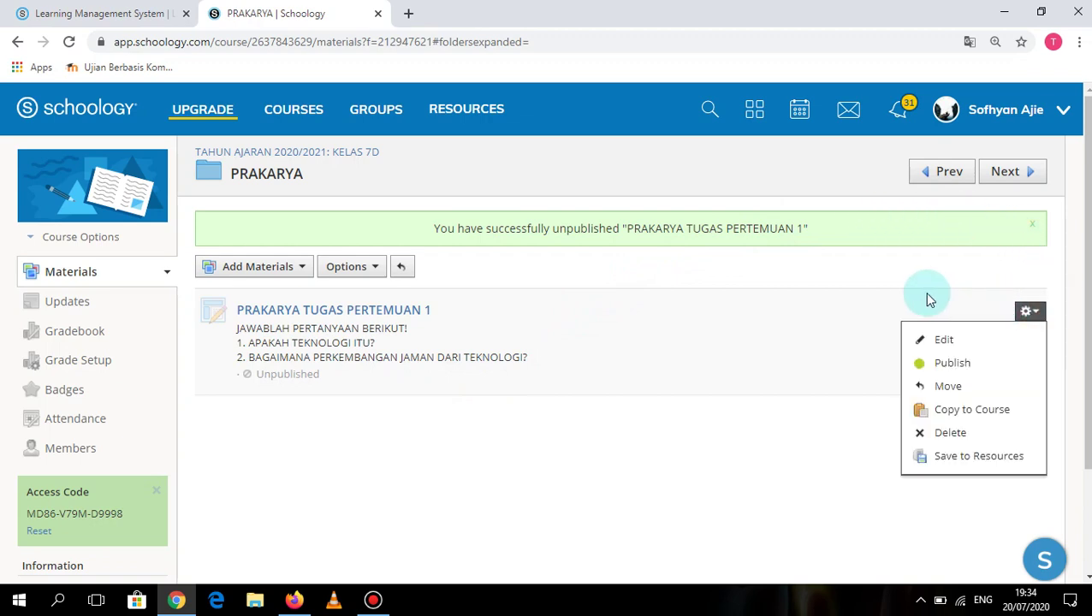
left_click(953, 364)
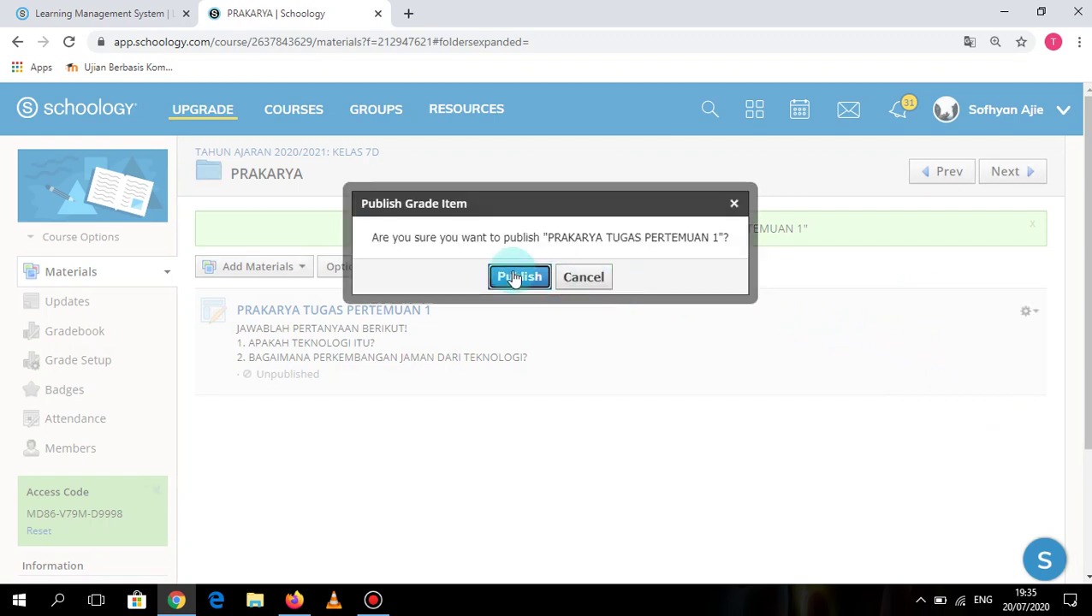
left_click(518, 278)
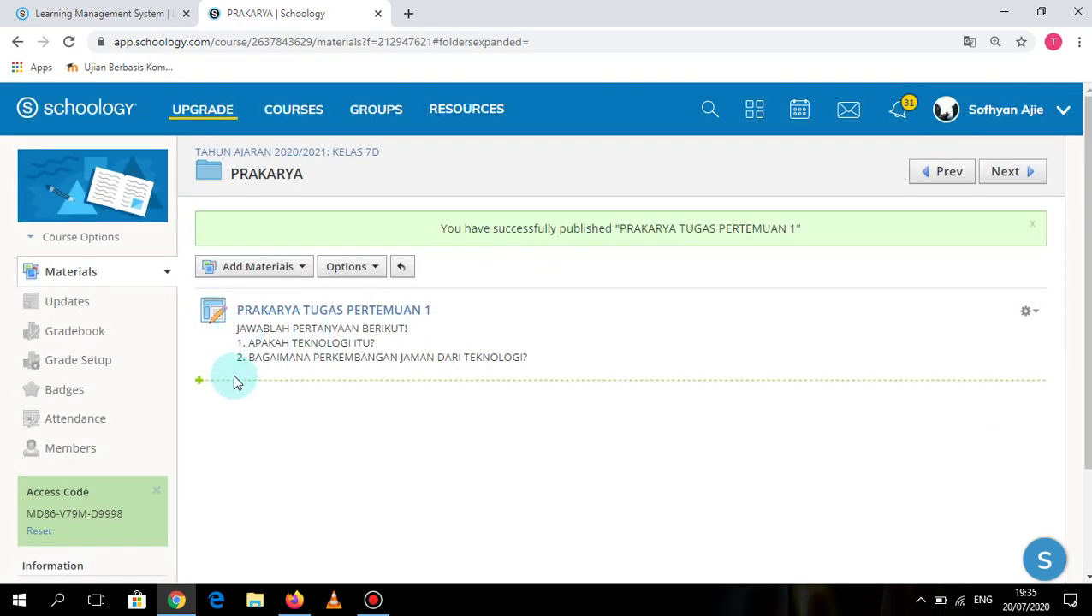
Step: Read the assignment's questions in the folder and open its page to examine the Submissions area
left_click_drag(246, 329, 373, 328)
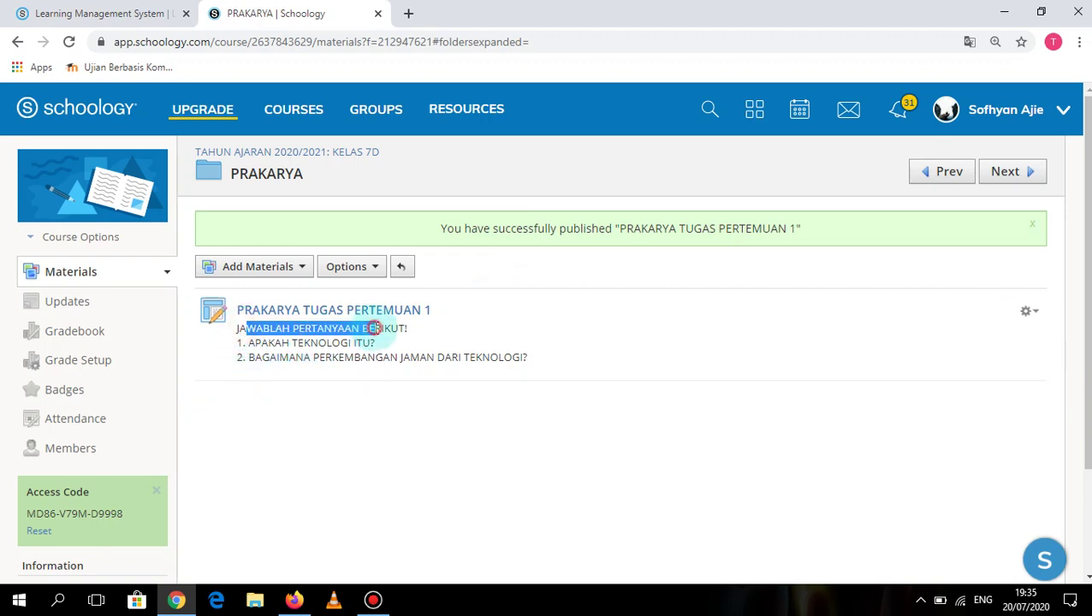
left_click(372, 328)
left_click_drag(237, 329, 428, 335)
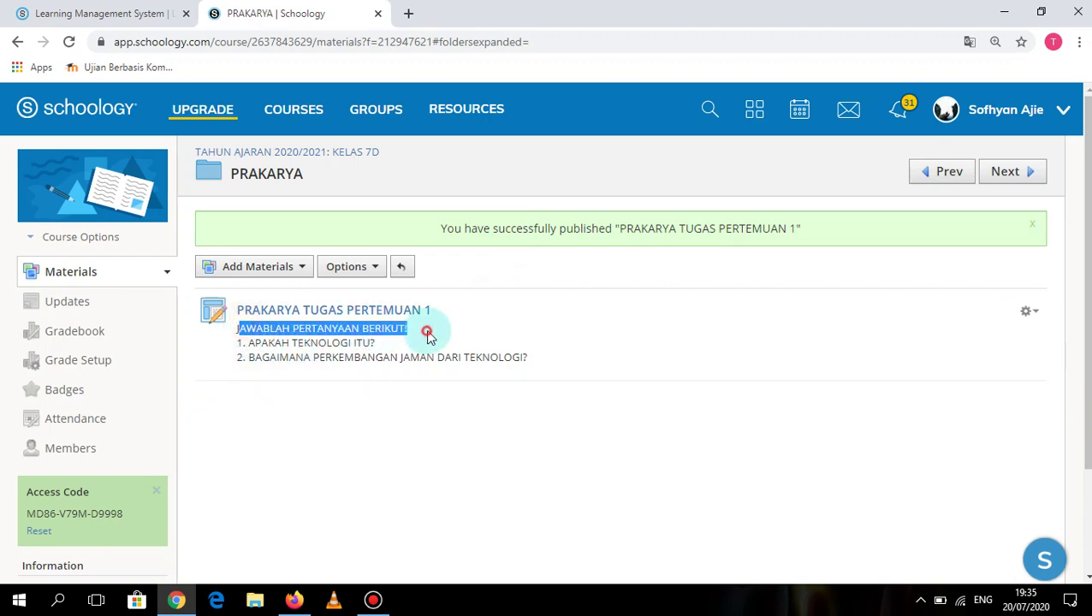
left_click(283, 359)
left_click_drag(236, 329, 532, 365)
left_click(513, 363)
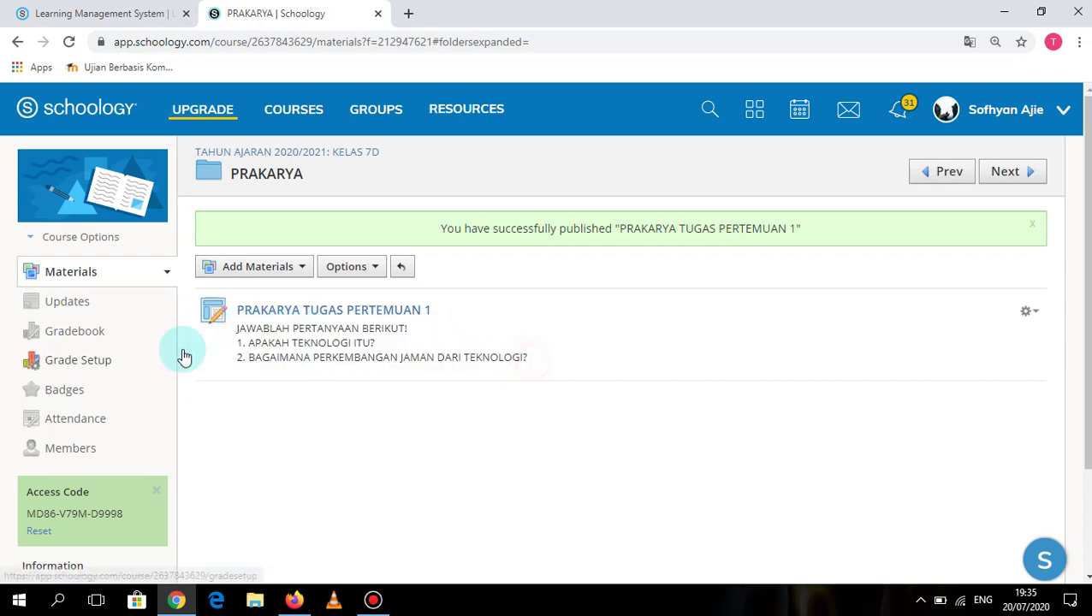
left_click(319, 312)
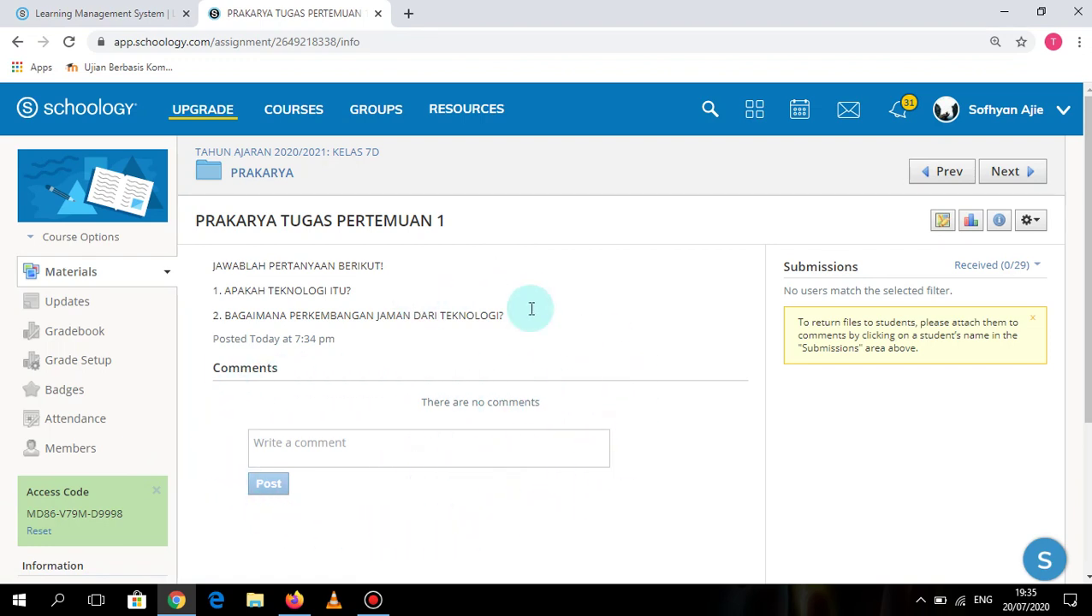
left_click_drag(865, 267, 816, 268)
left_click(811, 261)
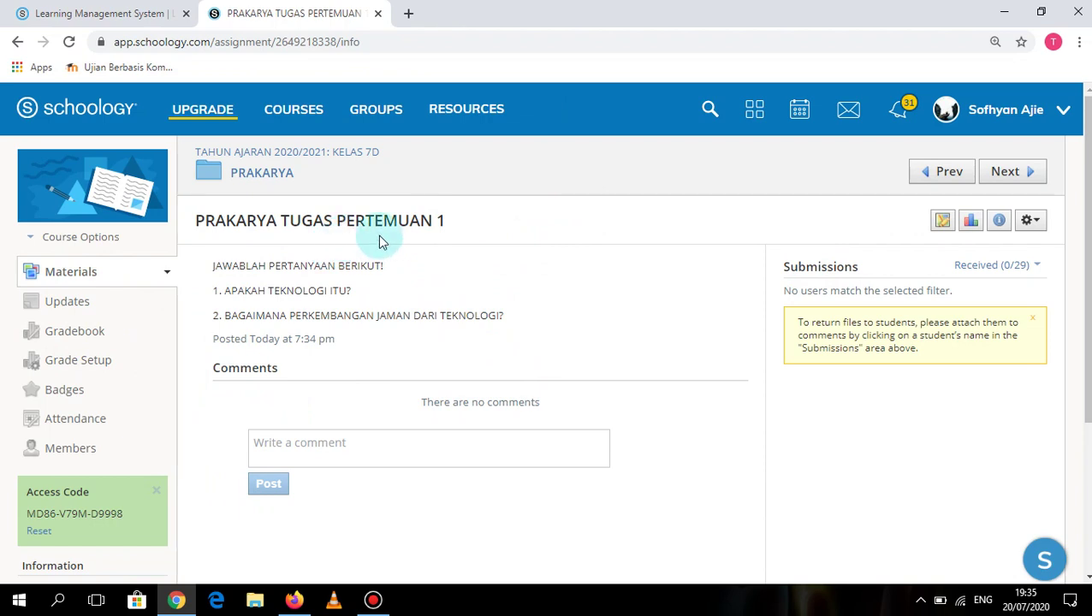
left_click_drag(366, 229, 397, 224)
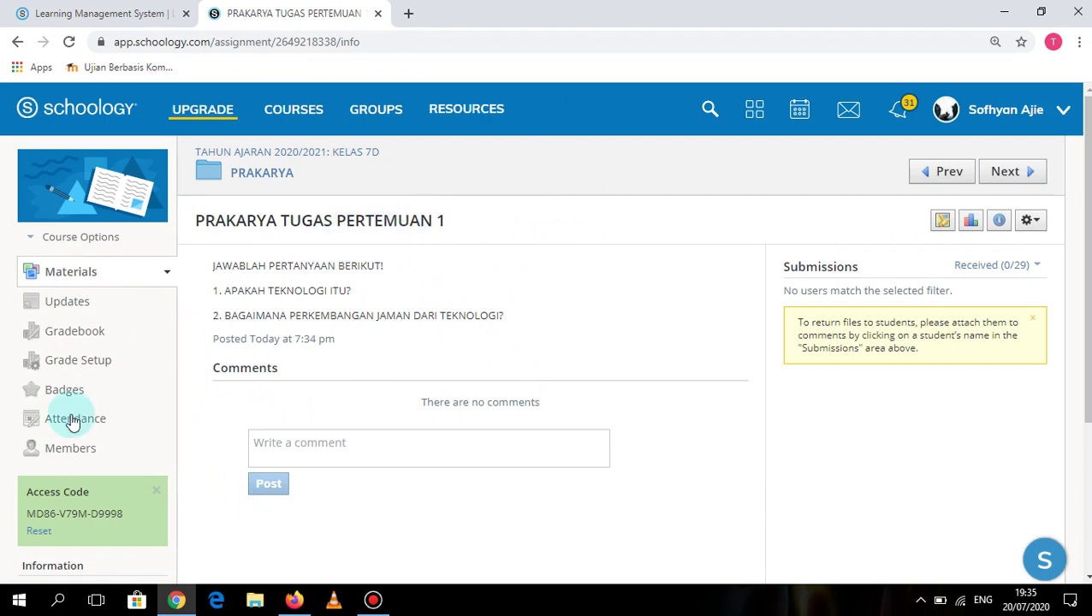
Step: Return to the KELAS 7D course materials and reopen the PRAKARYA folder to review the assignment's text
left_click(100, 282)
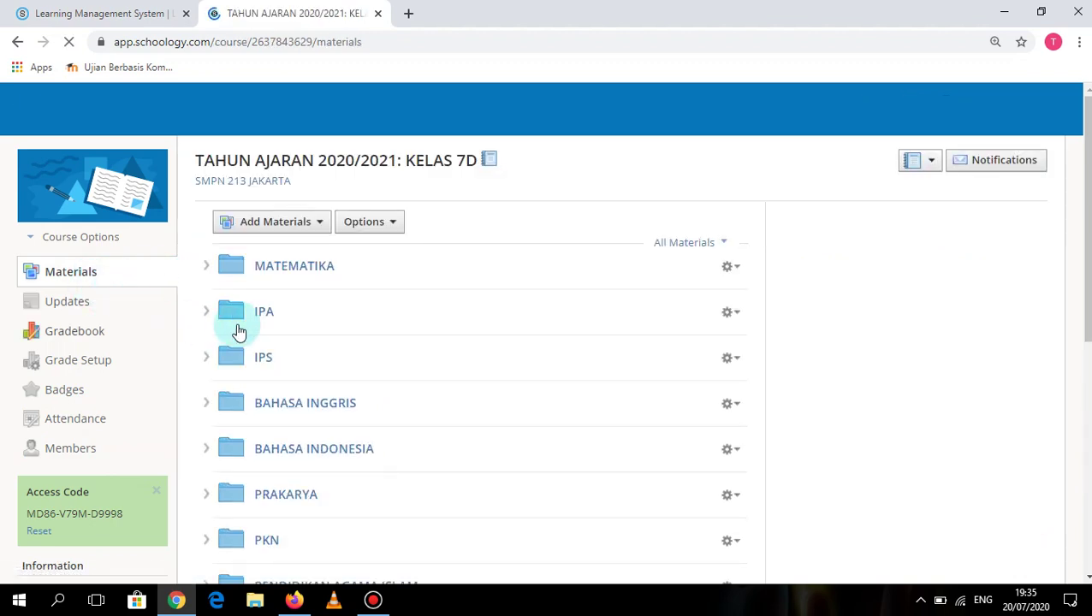
scroll(257, 334, "down", 1)
scroll(256, 334, "down", 4)
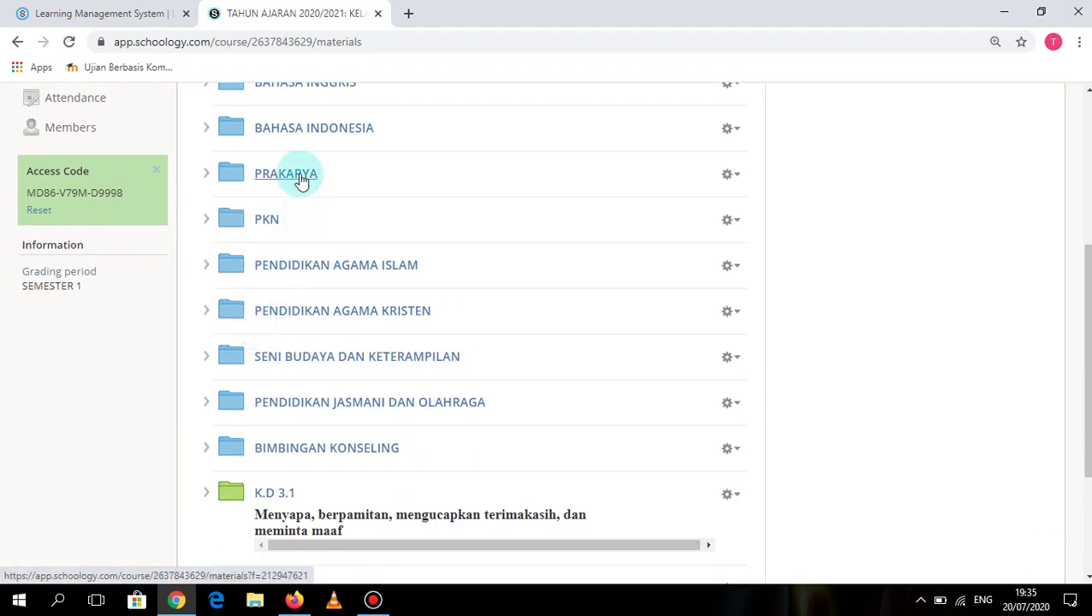
left_click(302, 182)
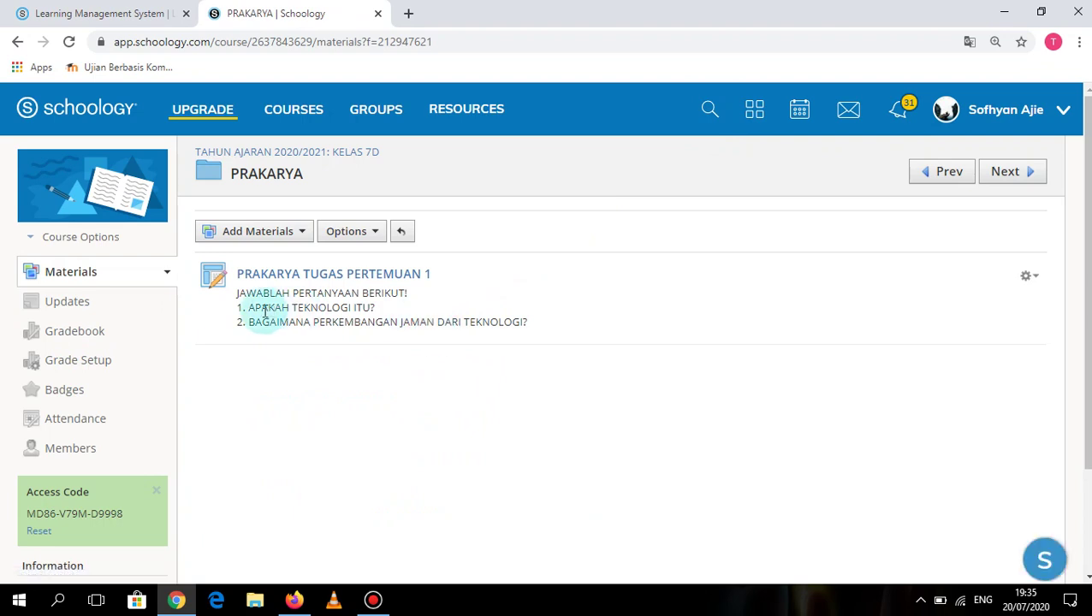
left_click_drag(231, 301, 371, 164)
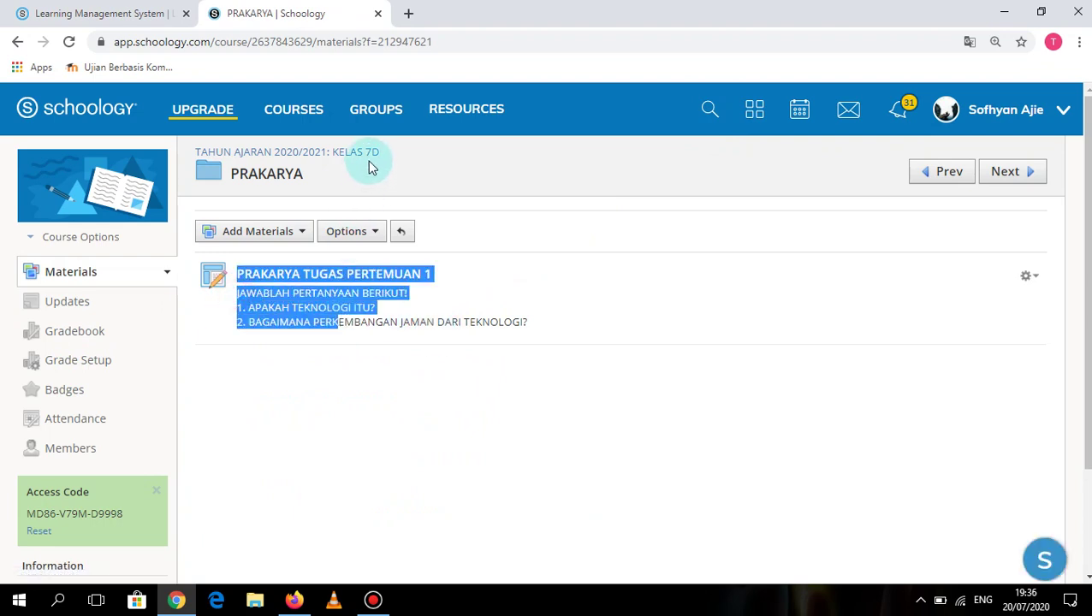
left_click(422, 153)
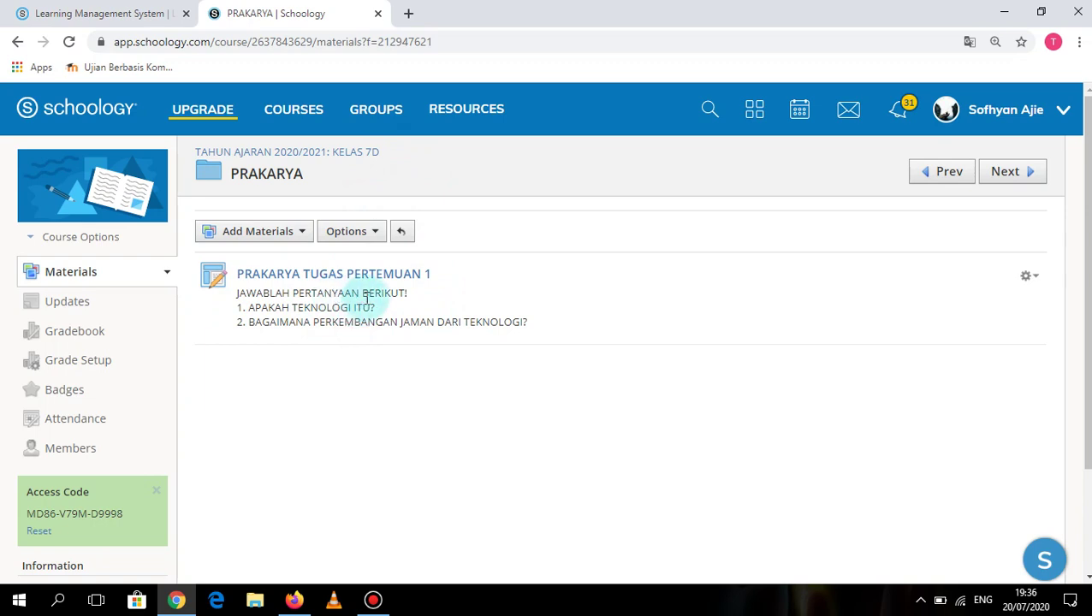
left_click_drag(296, 297, 410, 317)
left_click(410, 319)
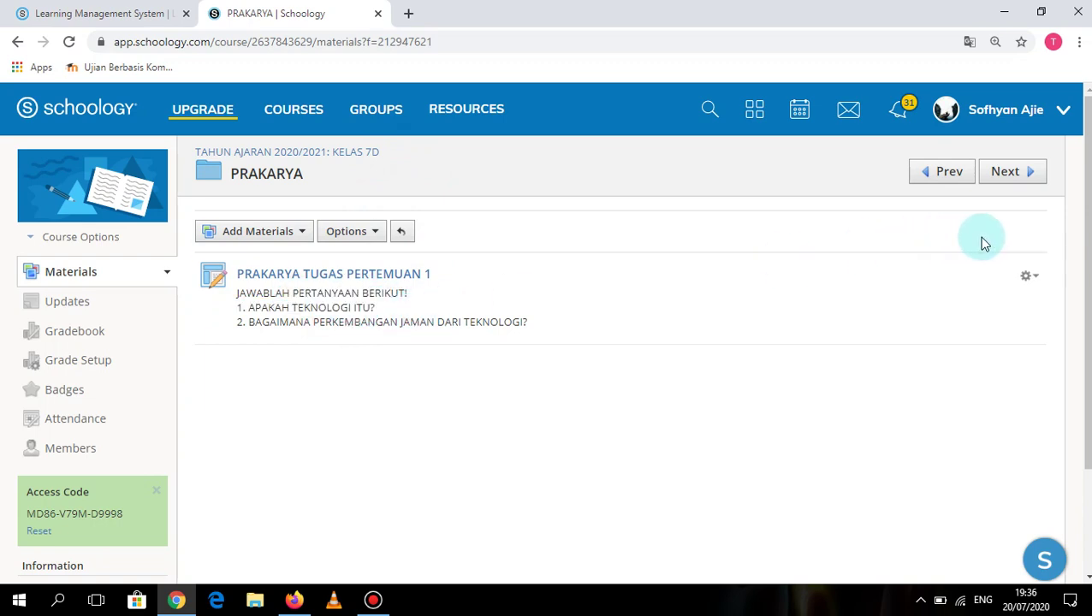
Step: Start copying the assignment PRAKARYA TUGAS PERTEMUAN 1 to another course and look through the available destination courses
left_click(1030, 277)
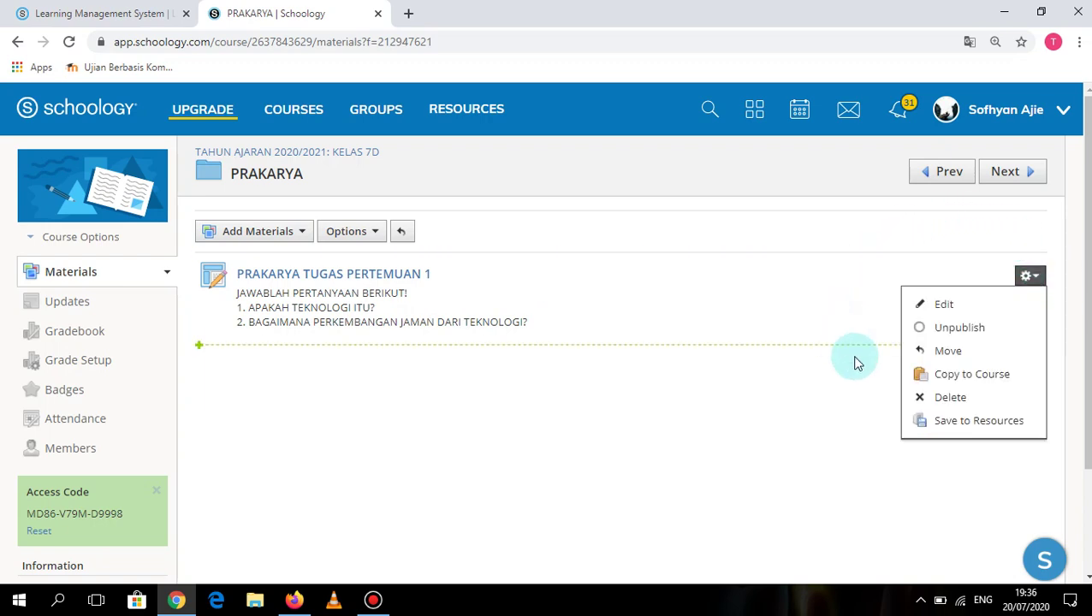
left_click(991, 385)
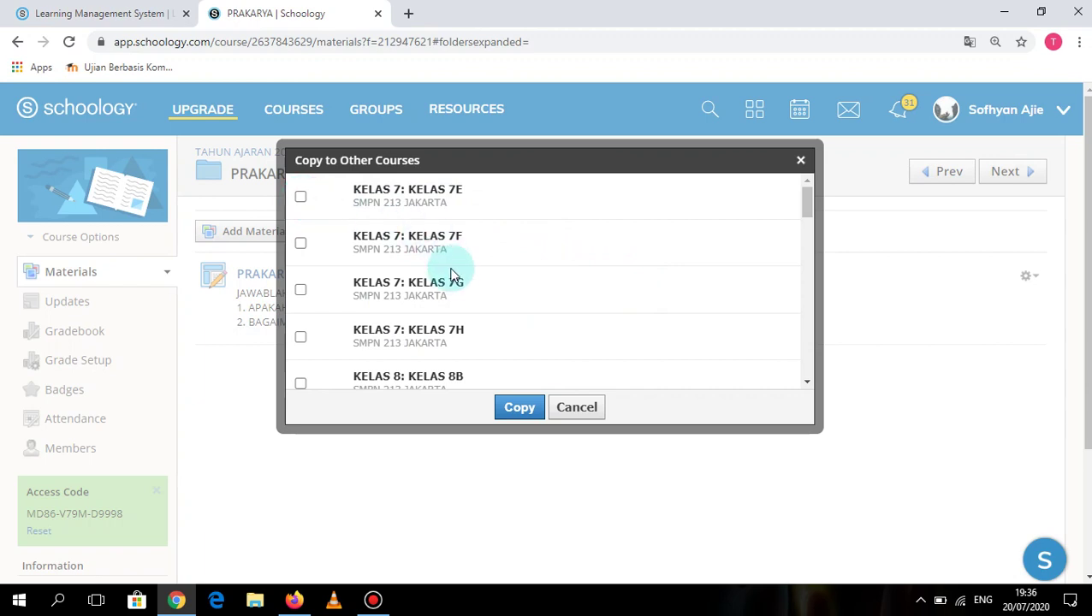
scroll(451, 287, "down", 10)
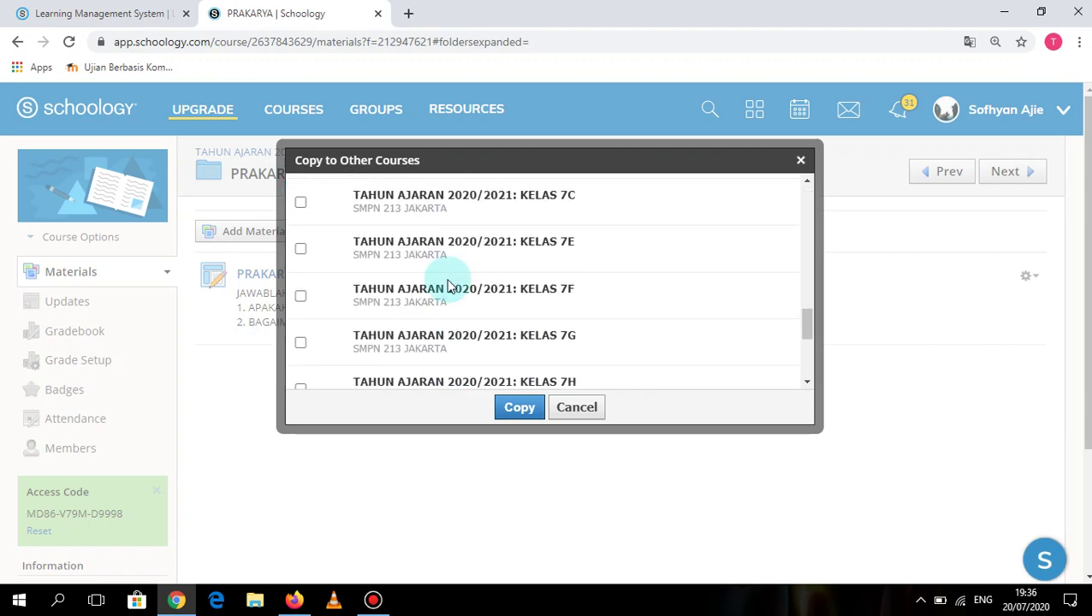
scroll(451, 285, "up", 3)
scroll(451, 285, "down", 5)
scroll(454, 285, "up", 10)
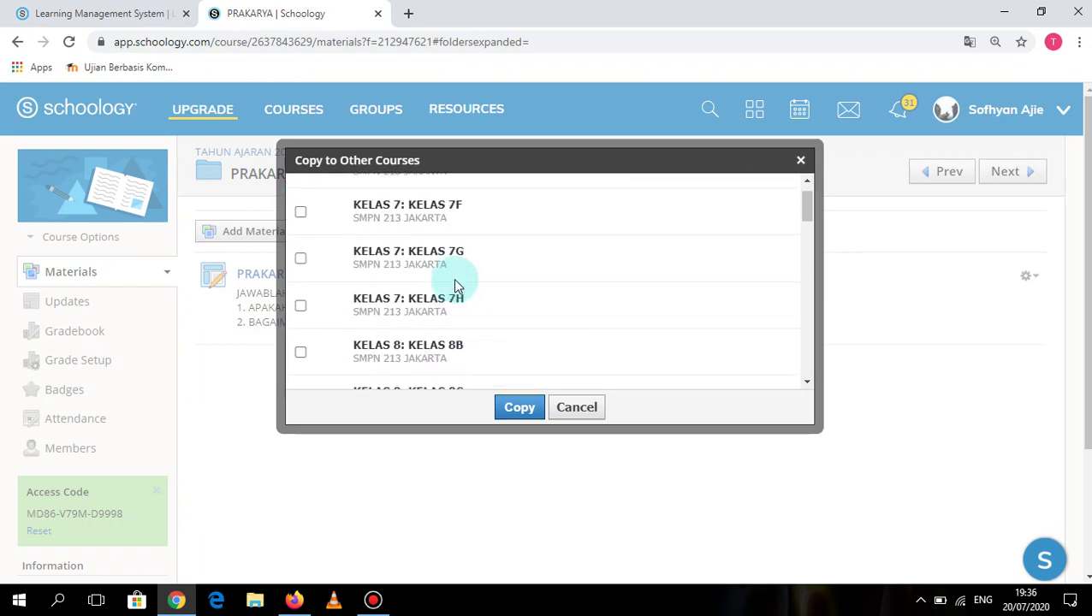
left_click(301, 198)
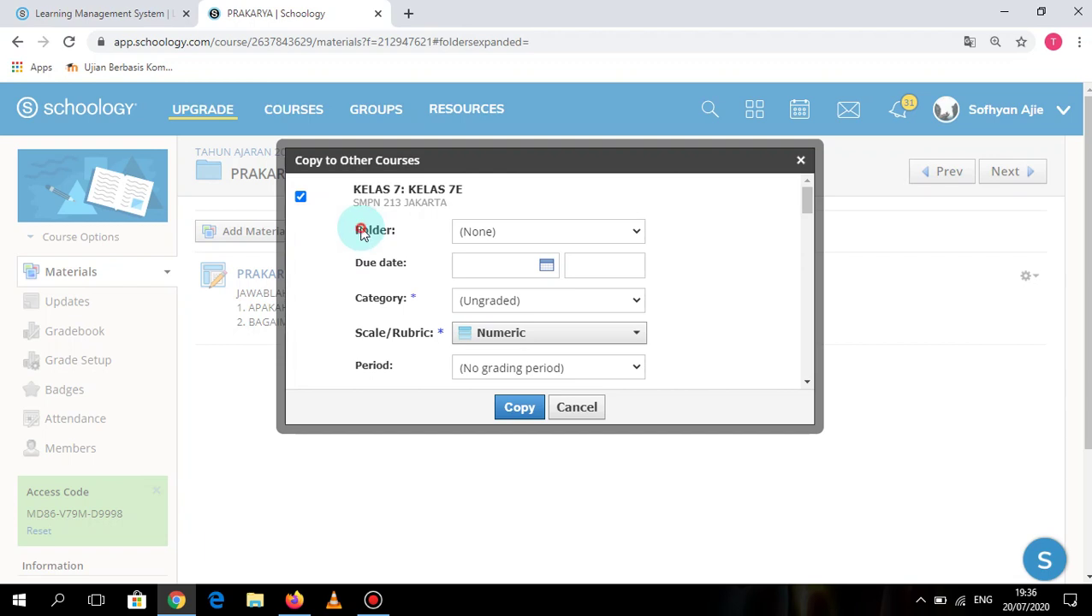
left_click_drag(362, 232, 396, 238)
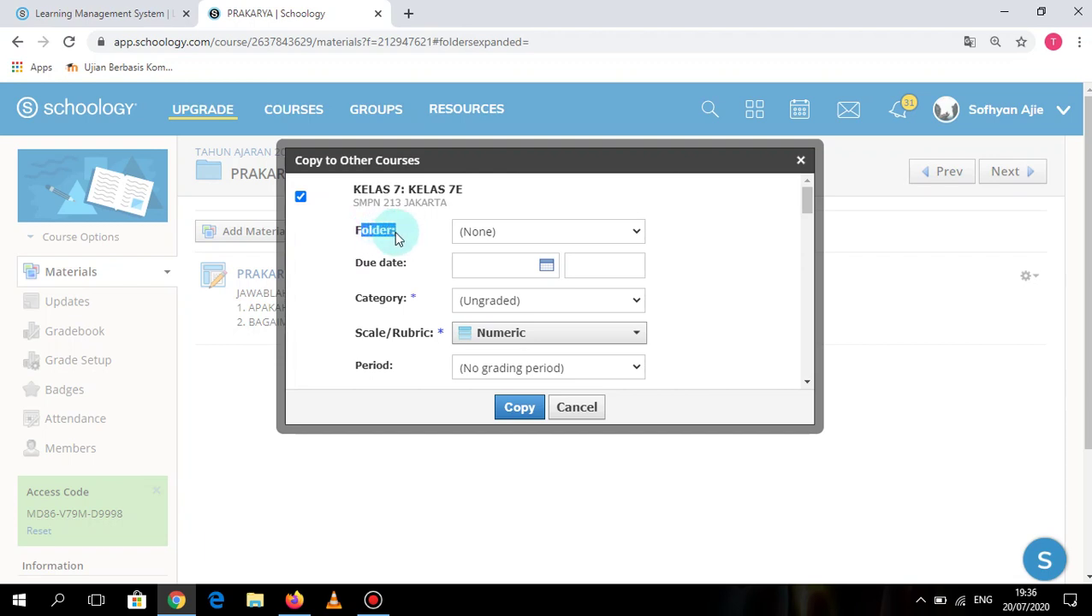
left_click(385, 233)
left_click(511, 233)
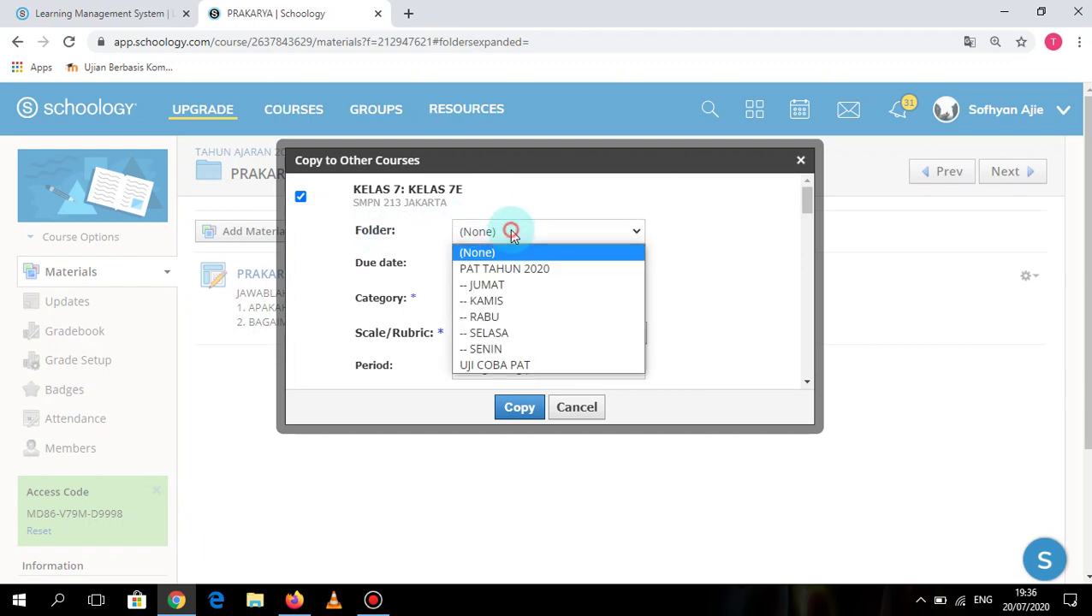
left_click(317, 230)
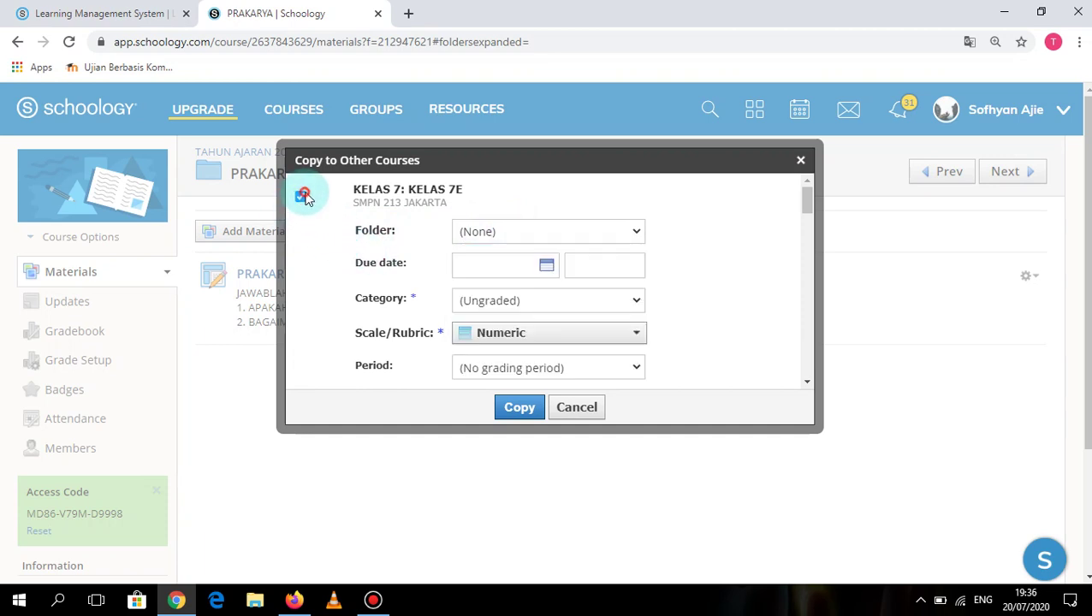
Step: Select KELAS 7B under TAHUN AJARAN 2020/2021 as the only destination course for the copy
scroll(310, 257, "down", 6)
scroll(317, 257, "down", 5)
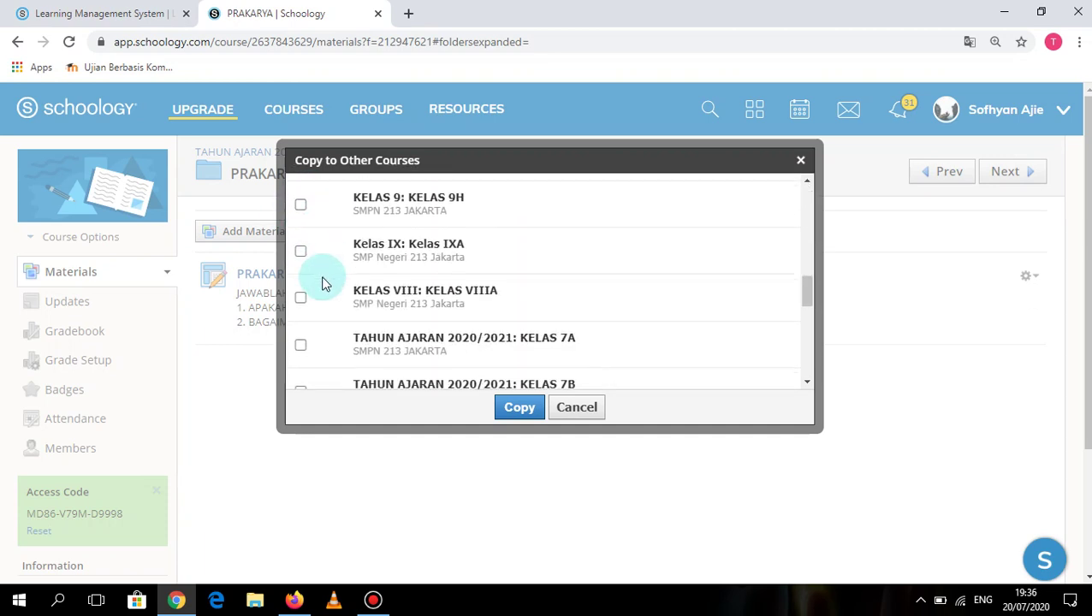
left_click(303, 190)
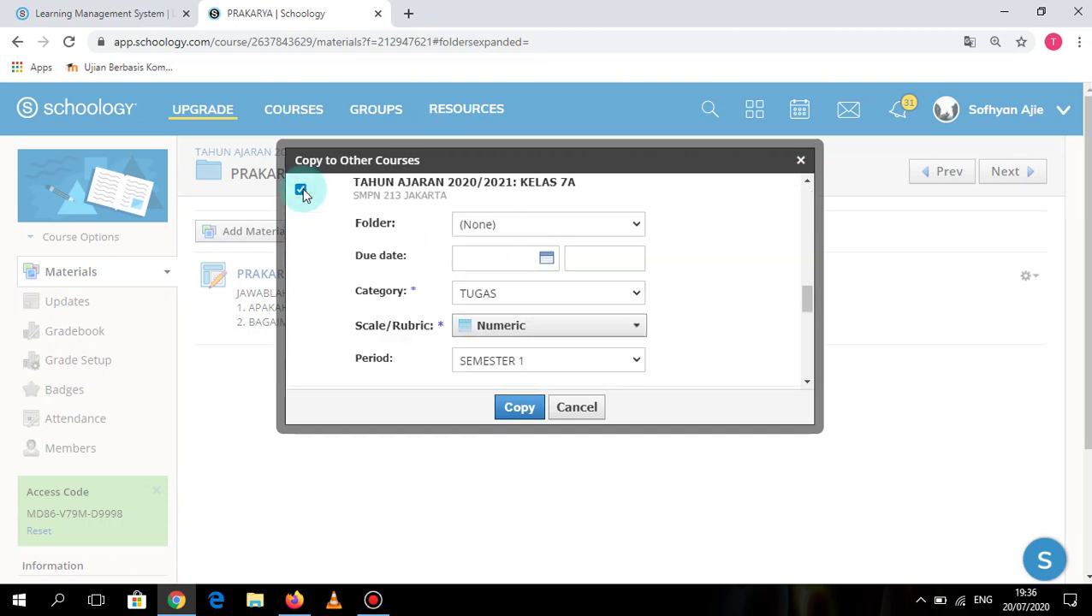
left_click(302, 190)
left_click(304, 232)
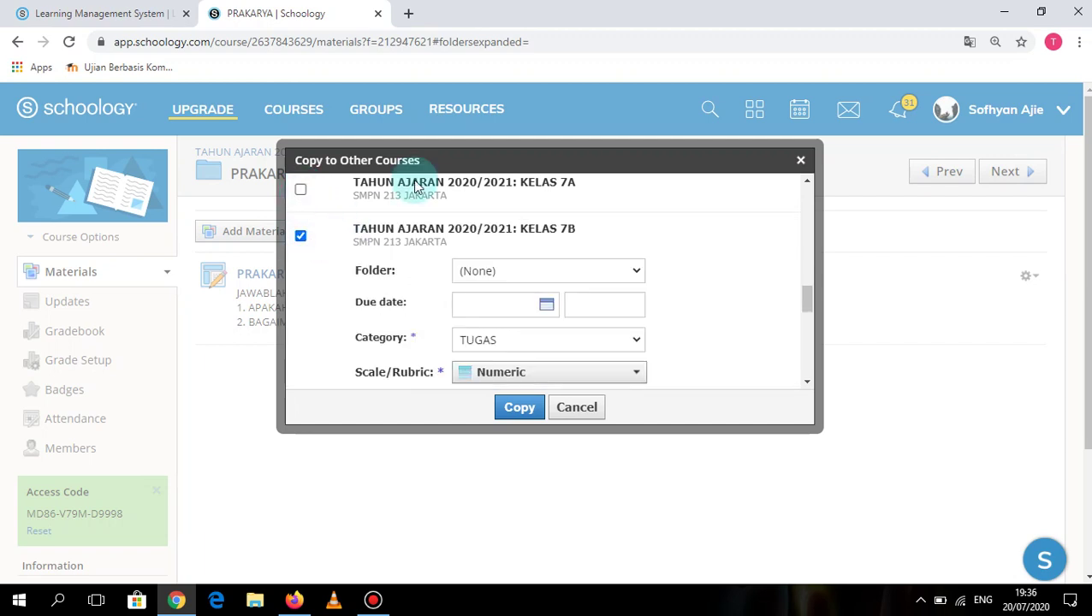
Step: Set the KELAS 7B destination folder to PRAKARYA and copy the assignment there
left_click(476, 276)
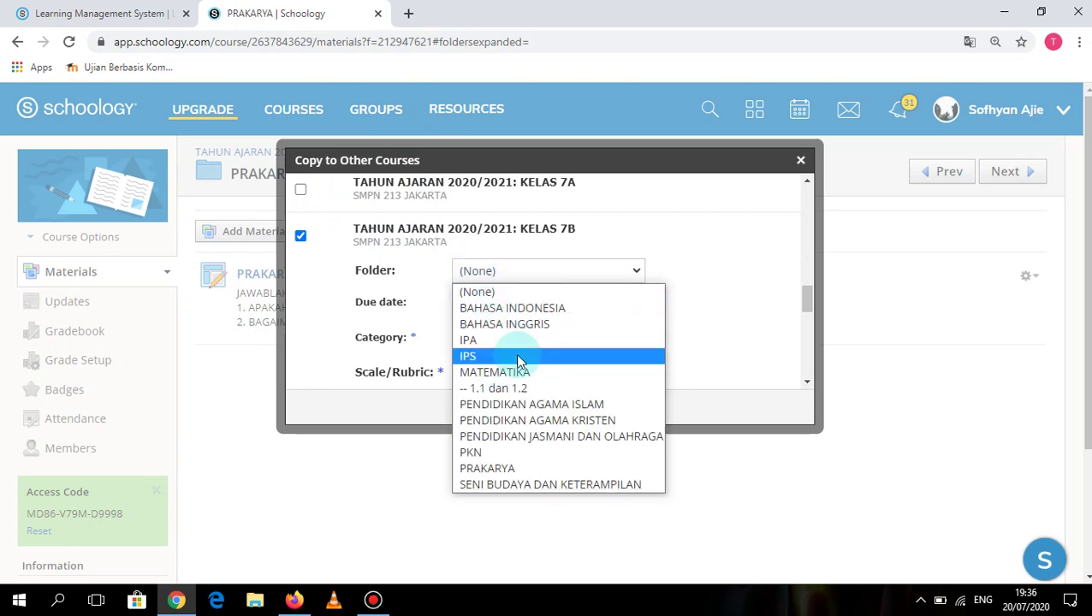
left_click(531, 470)
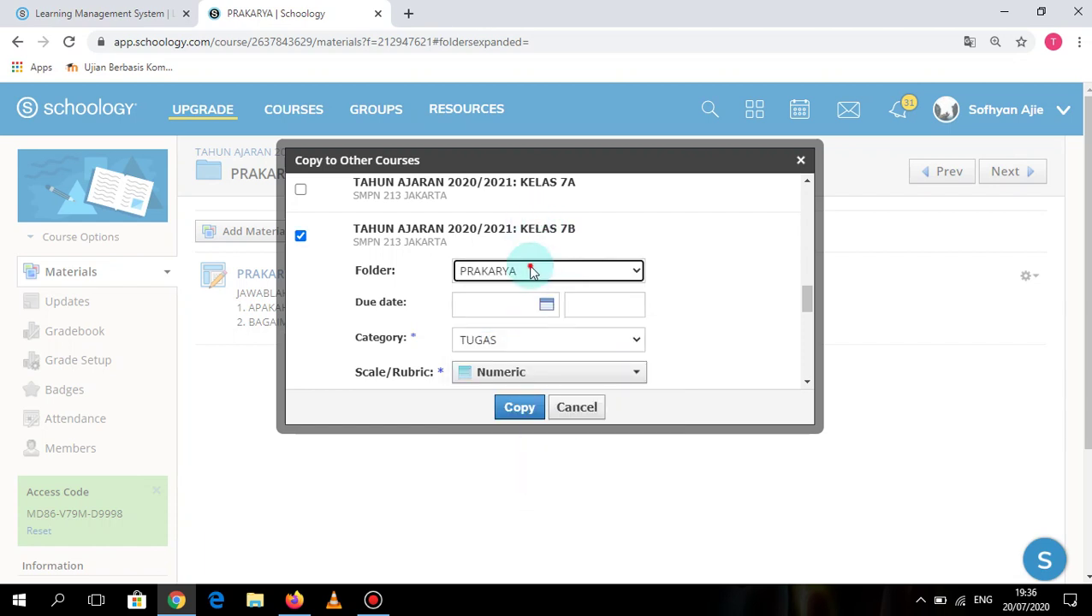
left_click(531, 270)
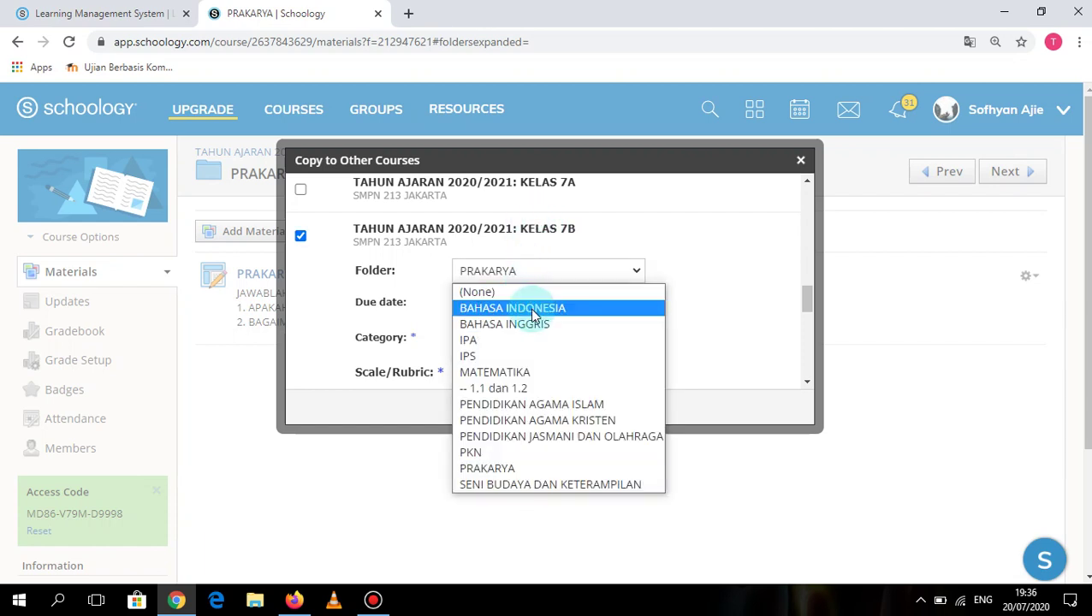
left_click(534, 310)
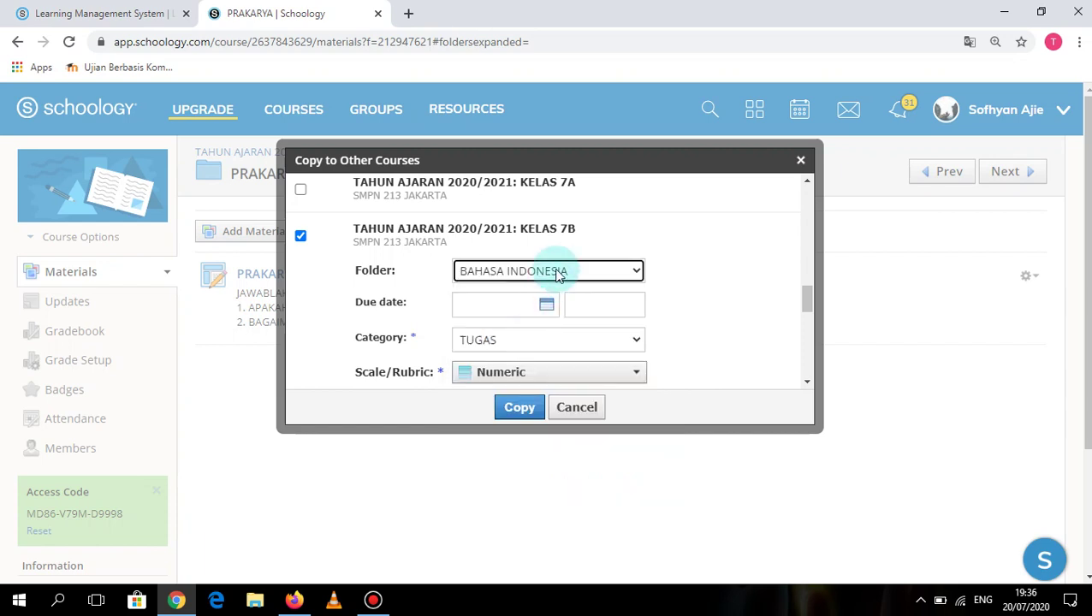
left_click(558, 272)
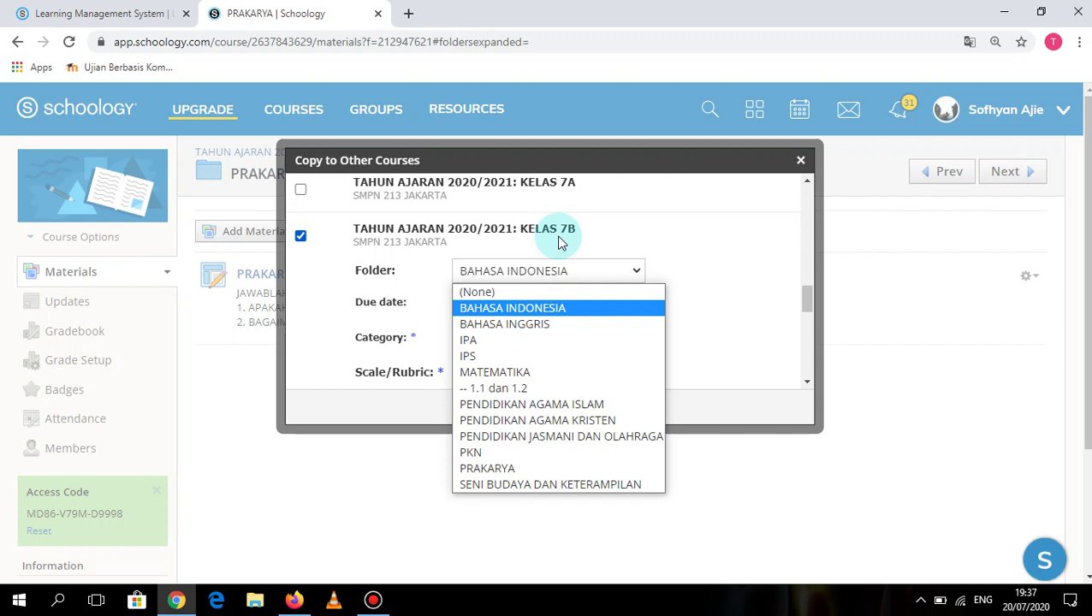
left_click(500, 473)
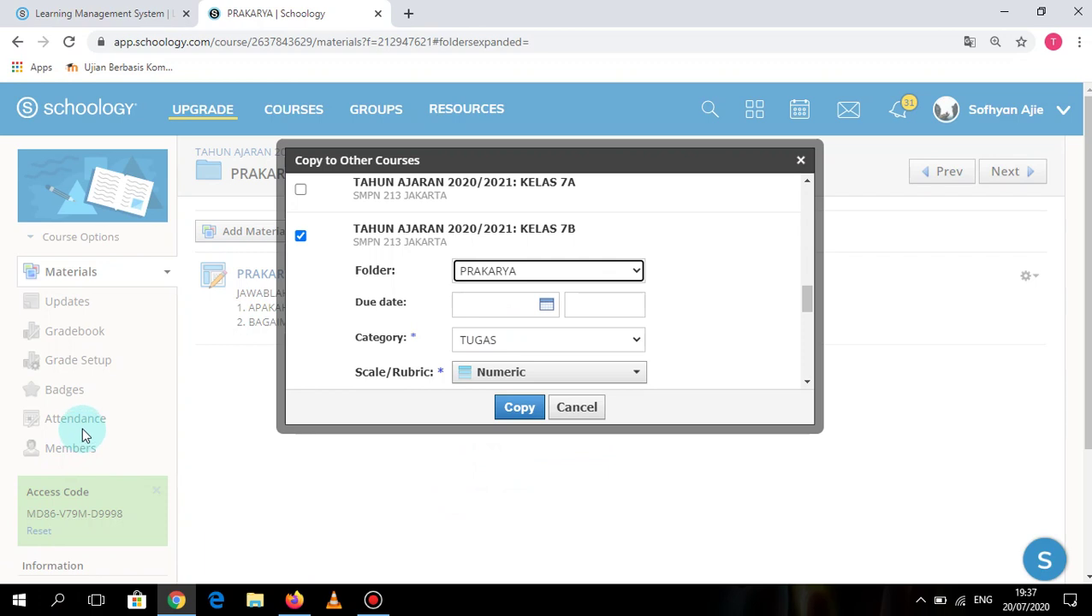
left_click(517, 410)
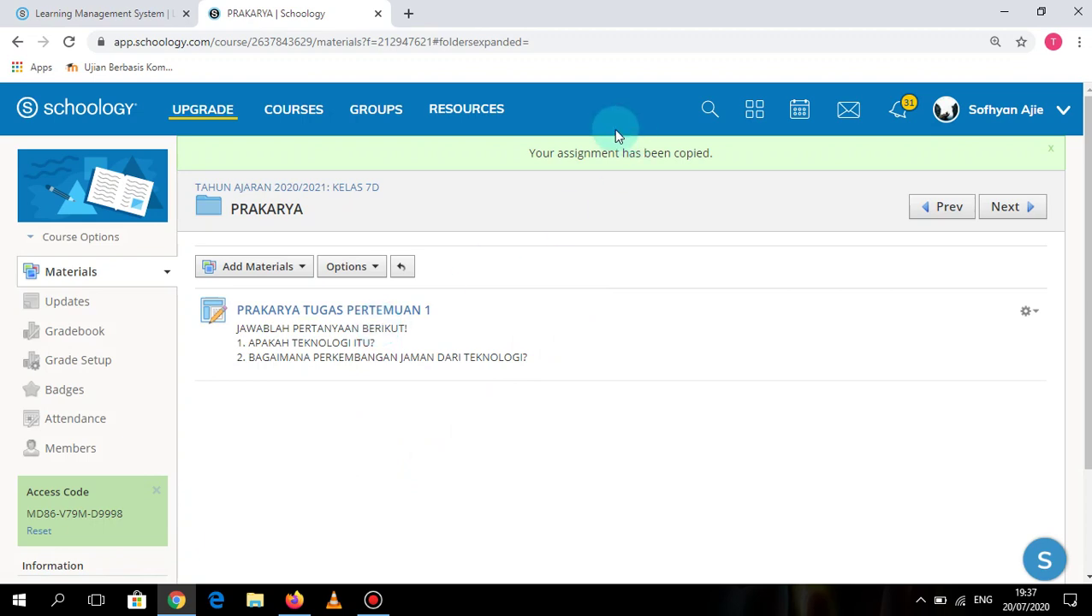
left_click_drag(527, 157, 742, 153)
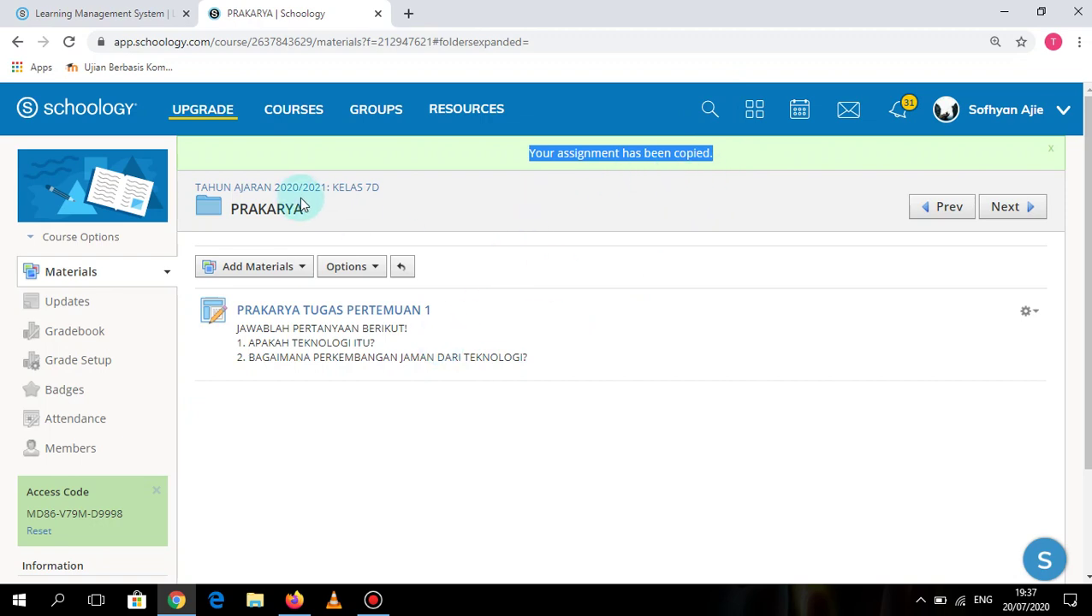
Step: Go to the KELAS 7B course of TAHUN AJARAN 2020/2021 through the full course list and open its PRAKARYA folder
left_click(295, 124)
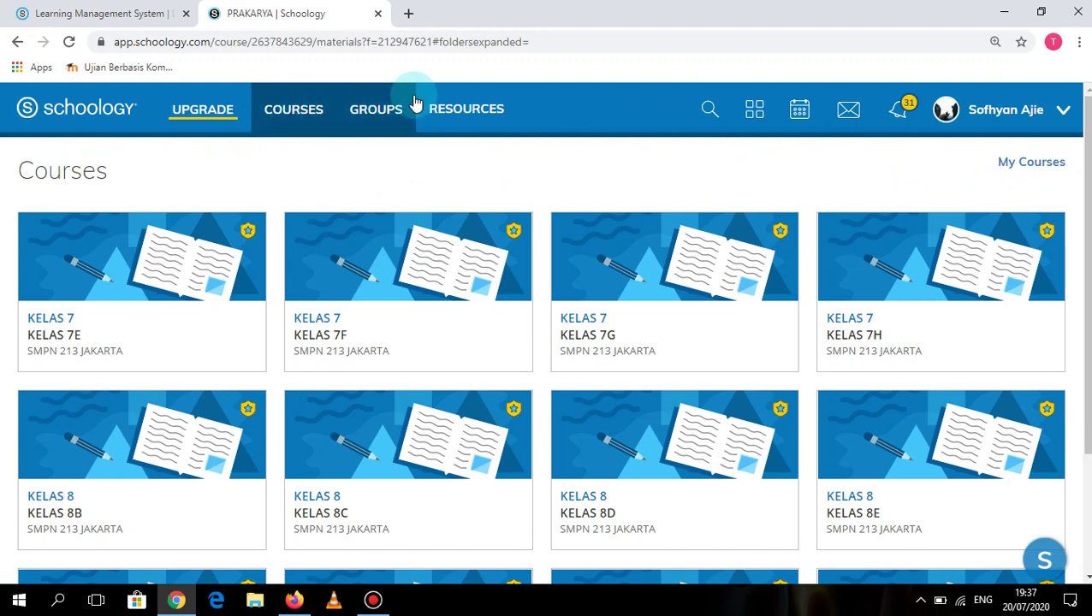
left_click(1015, 170)
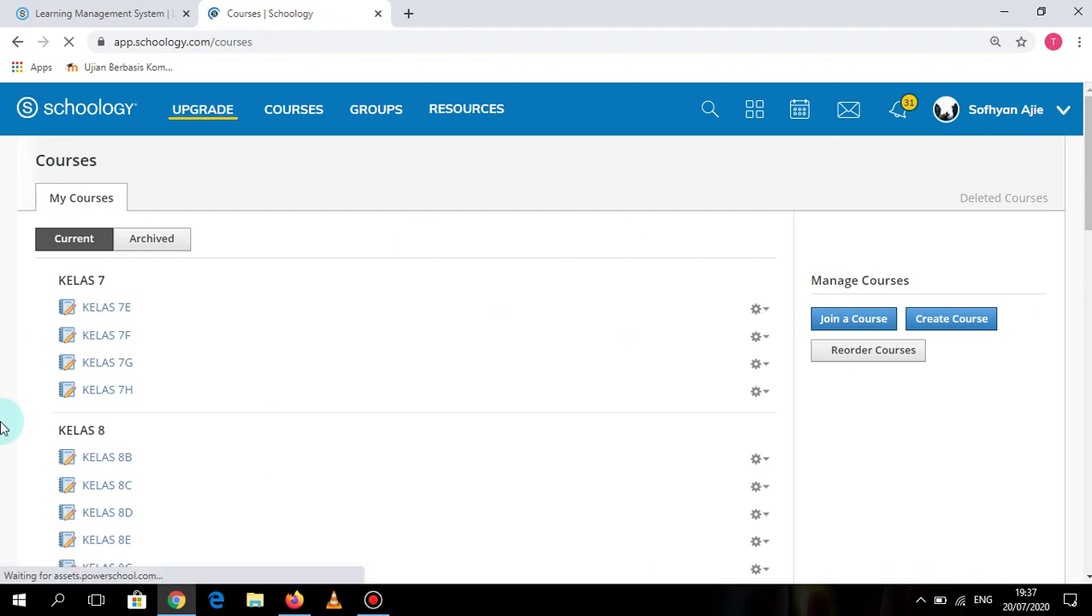
scroll(117, 390, "down", 10)
scroll(117, 390, "down", 3)
left_click(108, 332)
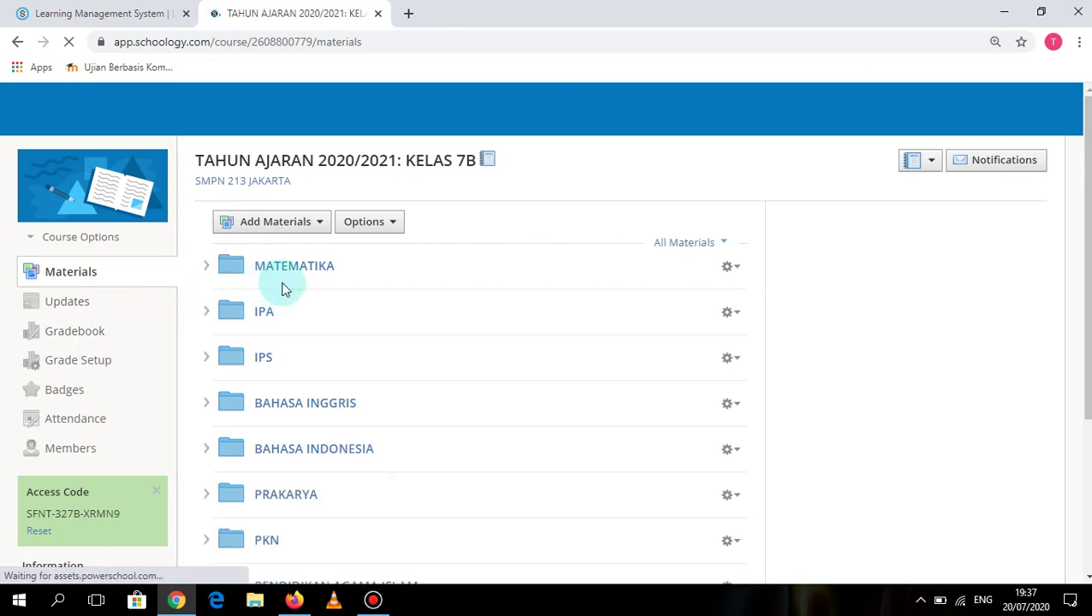
scroll(303, 264, "down", 3)
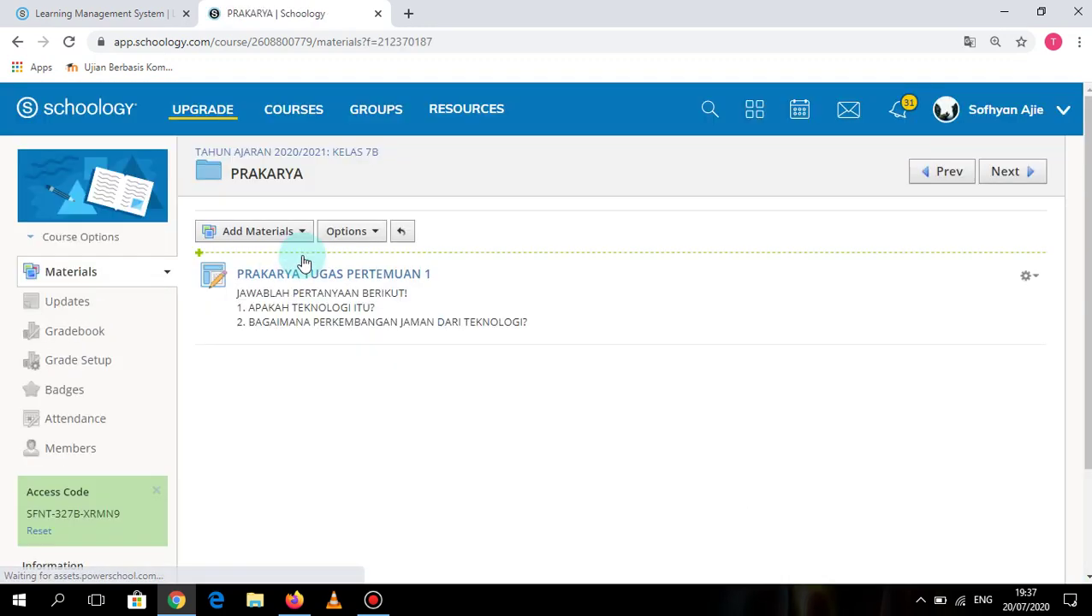
Step: Examine the instruction and questions of the copied assignment in KELAS 7B's PRAKARYA folder
left_click_drag(318, 293, 411, 306)
left_click(276, 309)
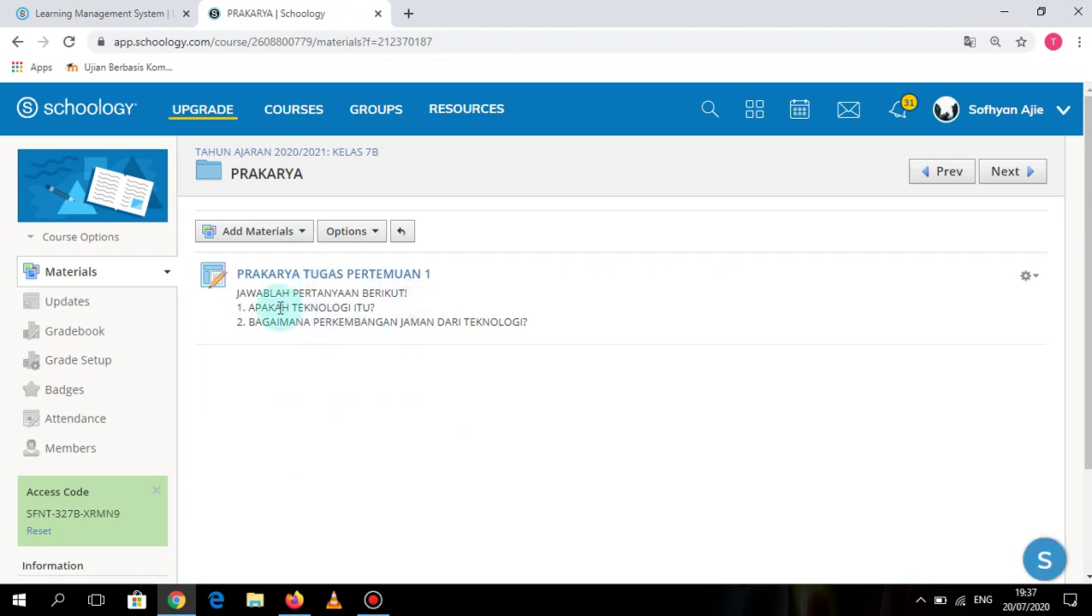
left_click_drag(295, 307, 311, 323)
left_click(300, 298)
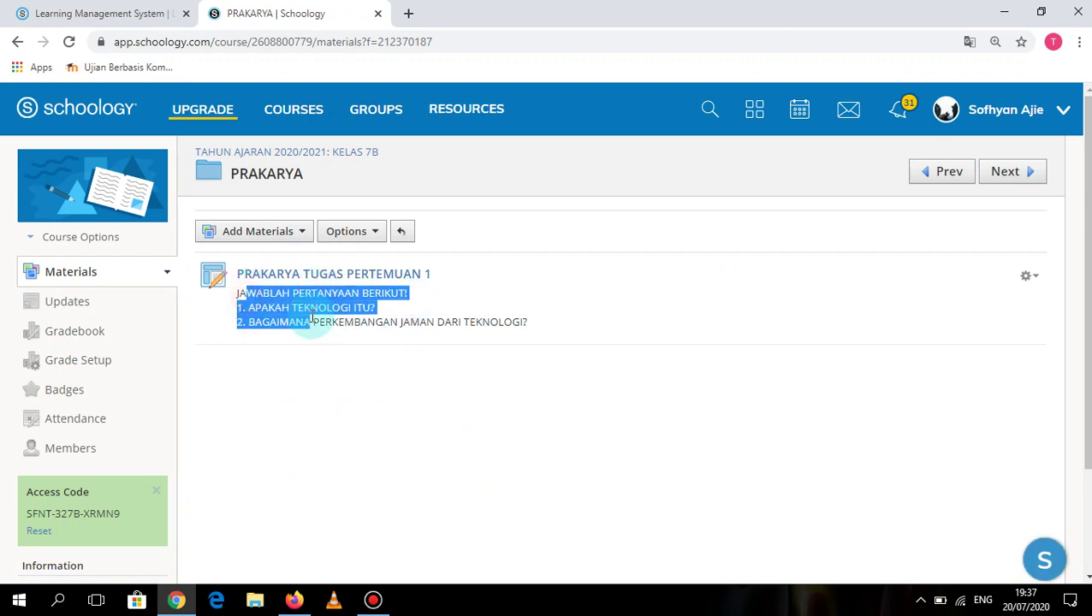
left_click(313, 318)
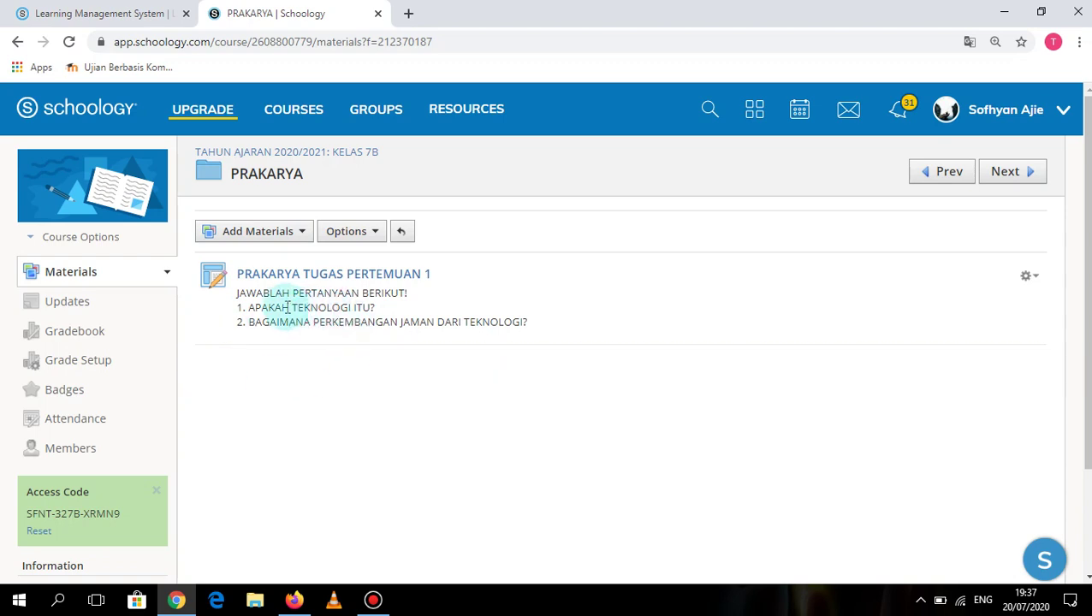
left_click_drag(243, 296, 332, 308)
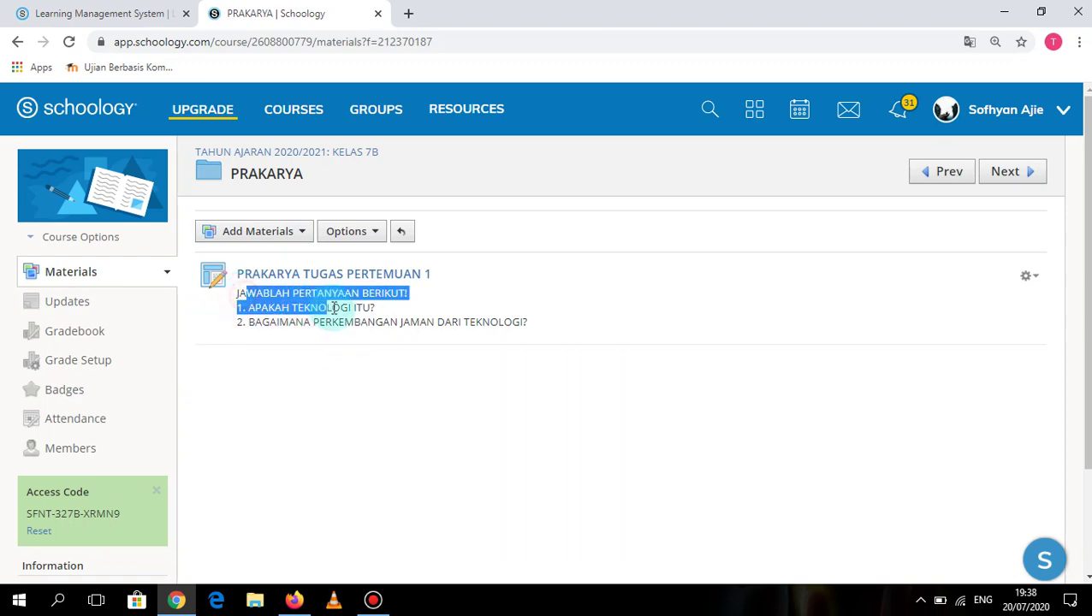
left_click(332, 308)
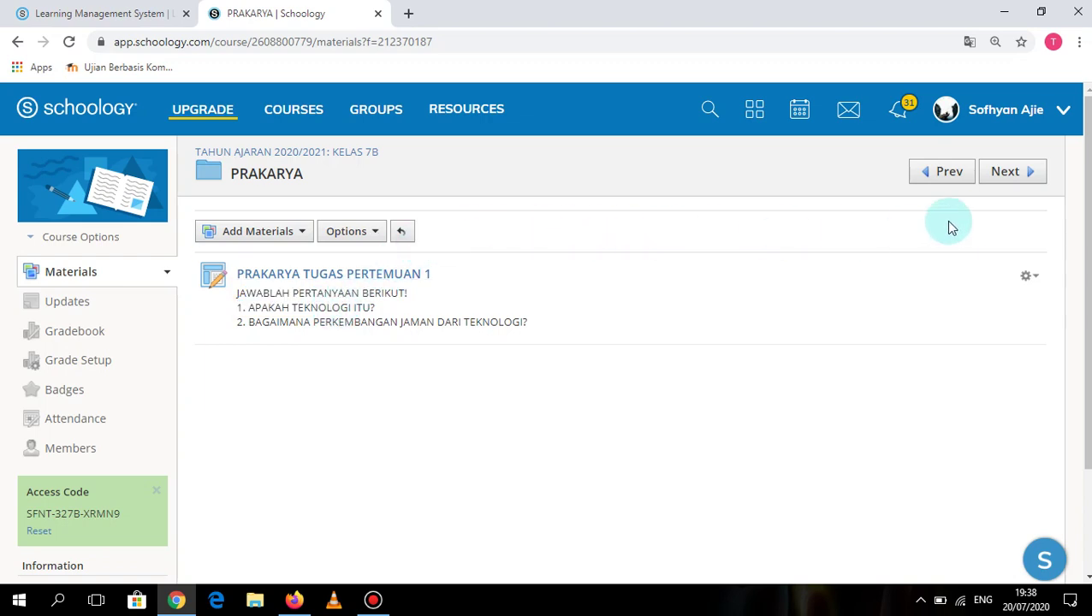
Step: Delete the copied assignment PRAKARYA TUGAS PERTEMUAN 1 from KELAS 7B's PRAKARYA folder
left_click(1031, 278)
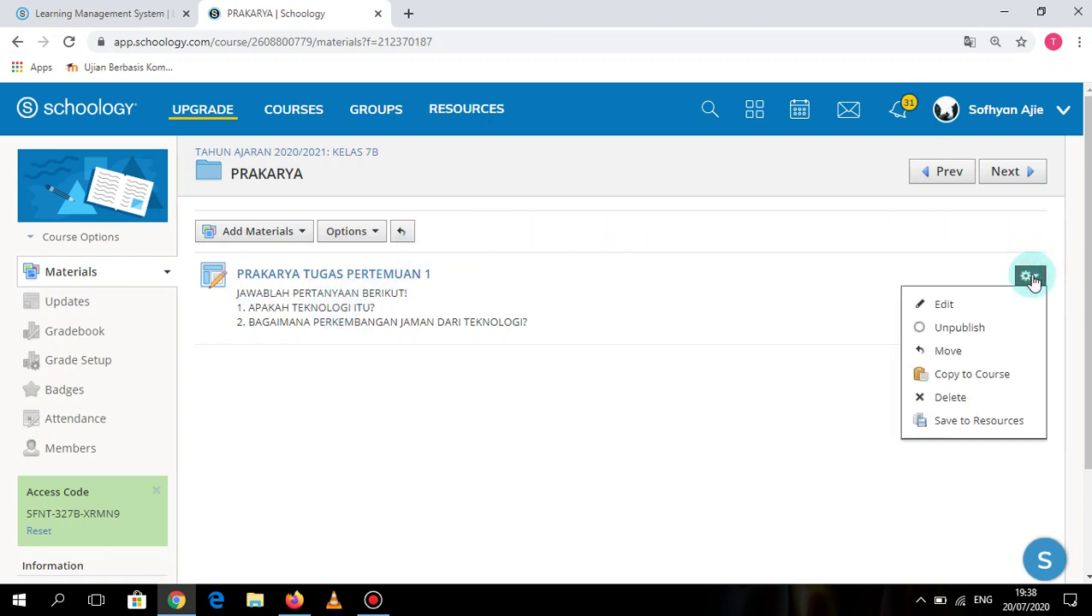
left_click(939, 404)
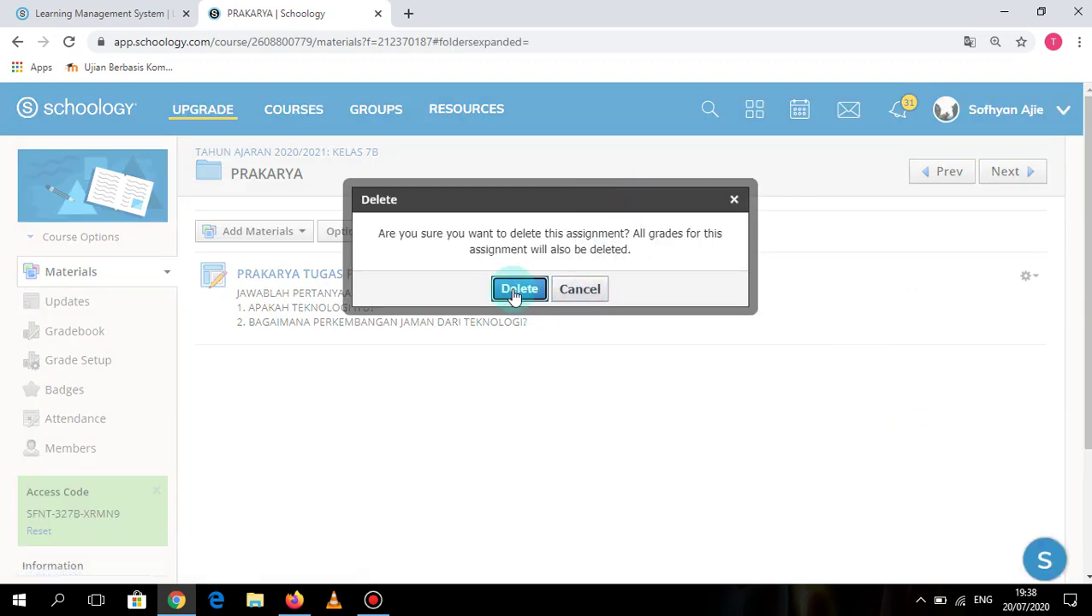
left_click(517, 290)
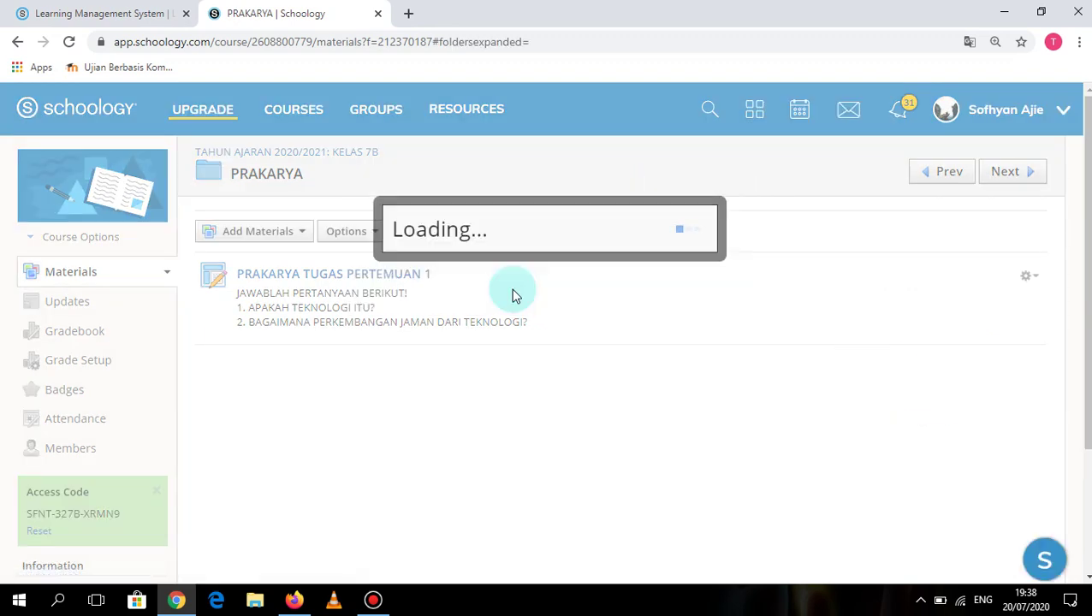
Step: Open the full My Courses list and find the TAHUN AJARAN 2020/2021 group of courses
left_click(319, 122)
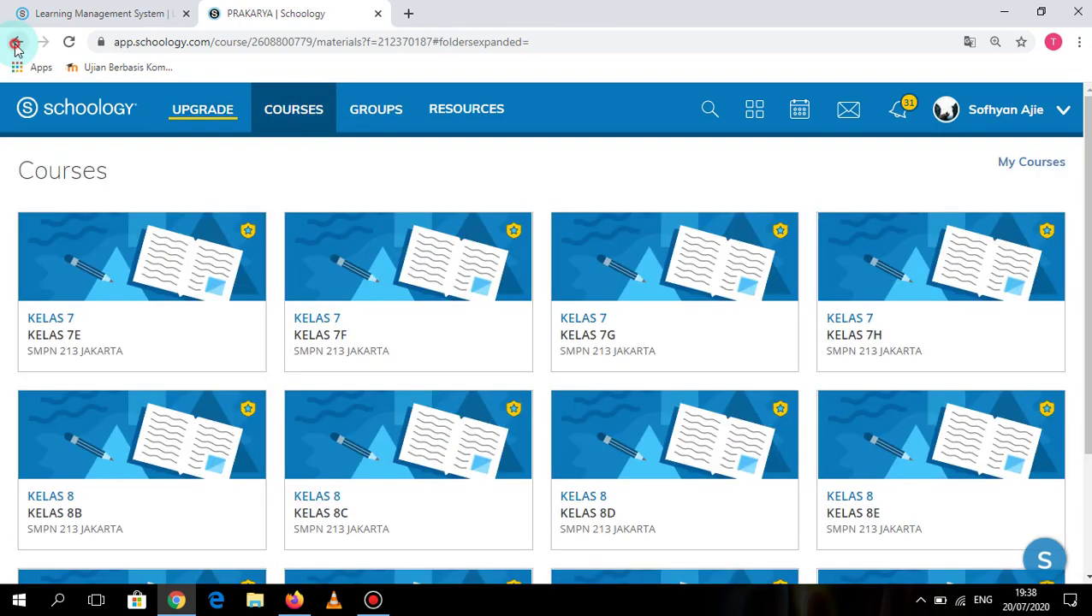
left_click(15, 44)
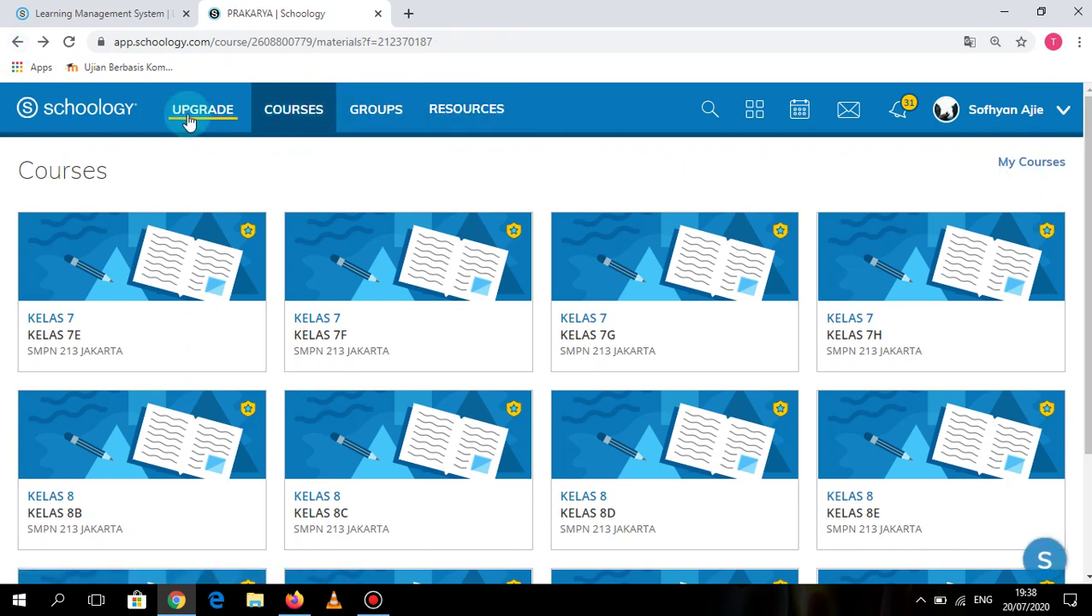
left_click(1025, 174)
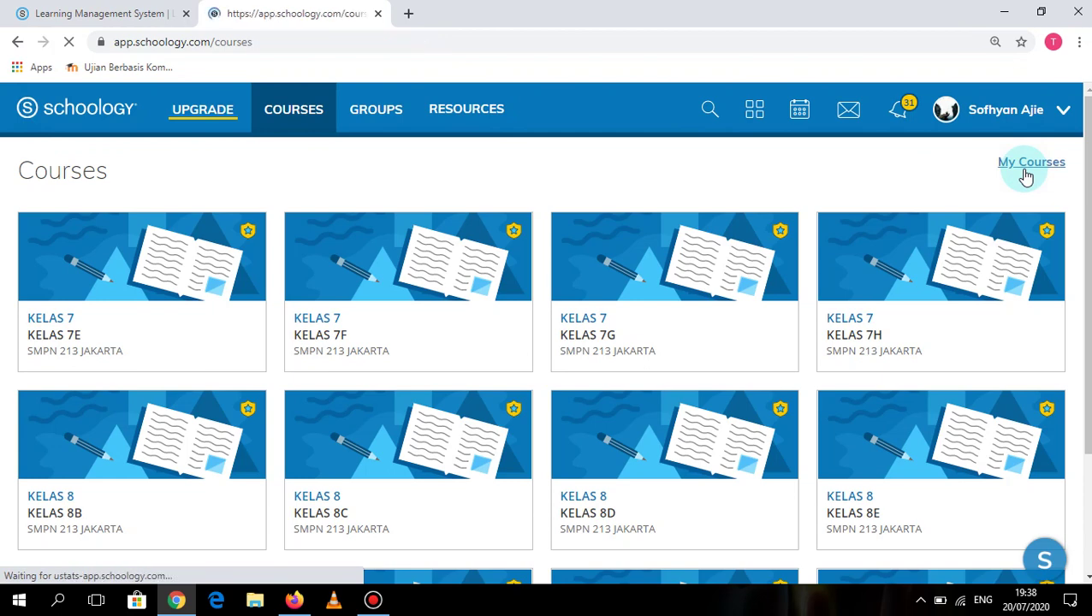
scroll(214, 423, "down", 7)
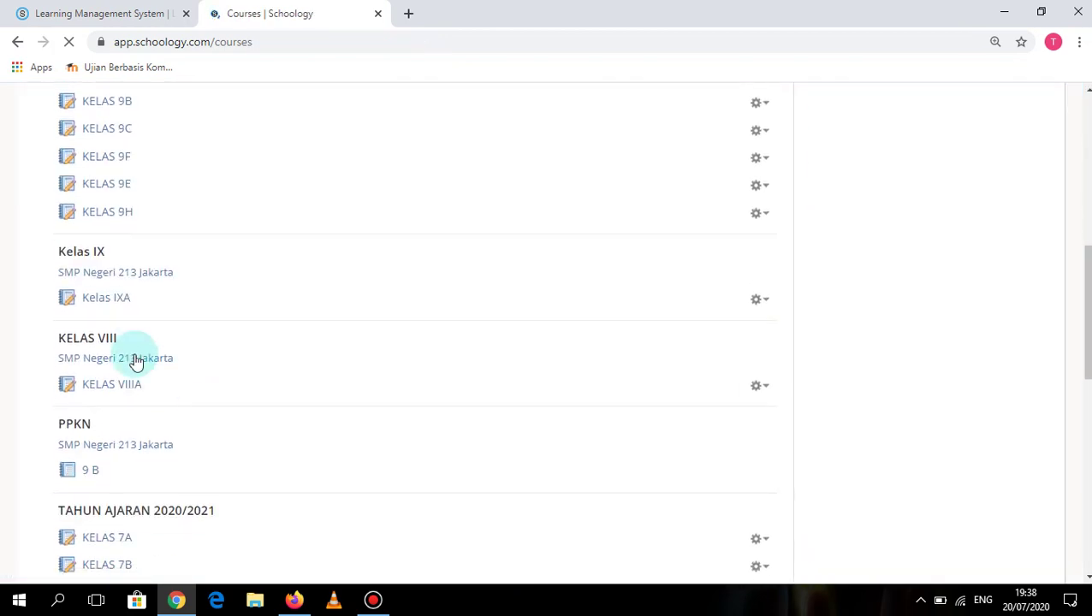
scroll(137, 361, "down", 3)
left_click(116, 301)
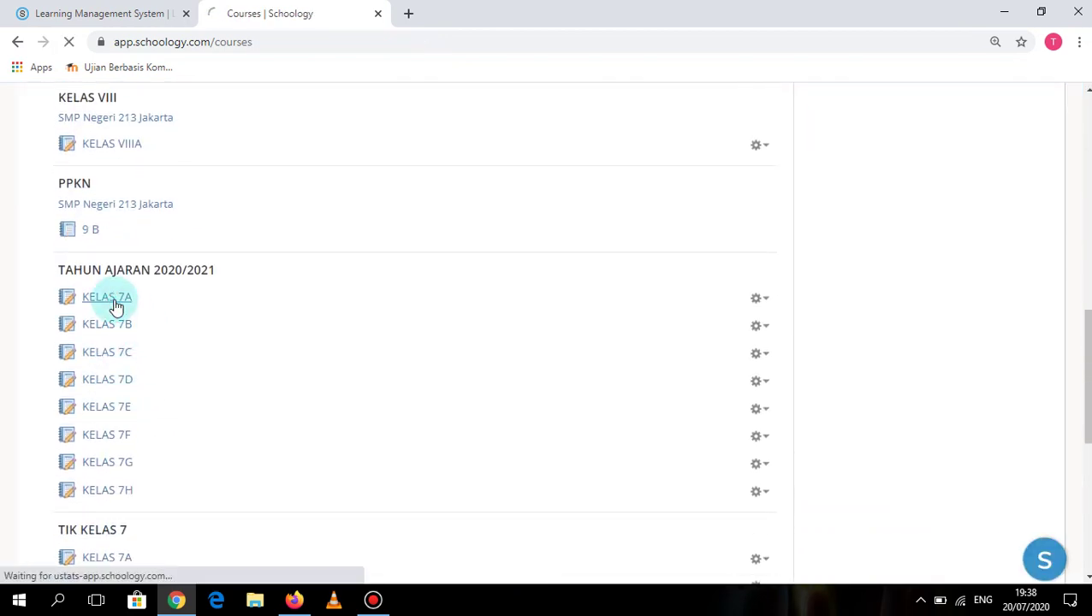
left_click(115, 416)
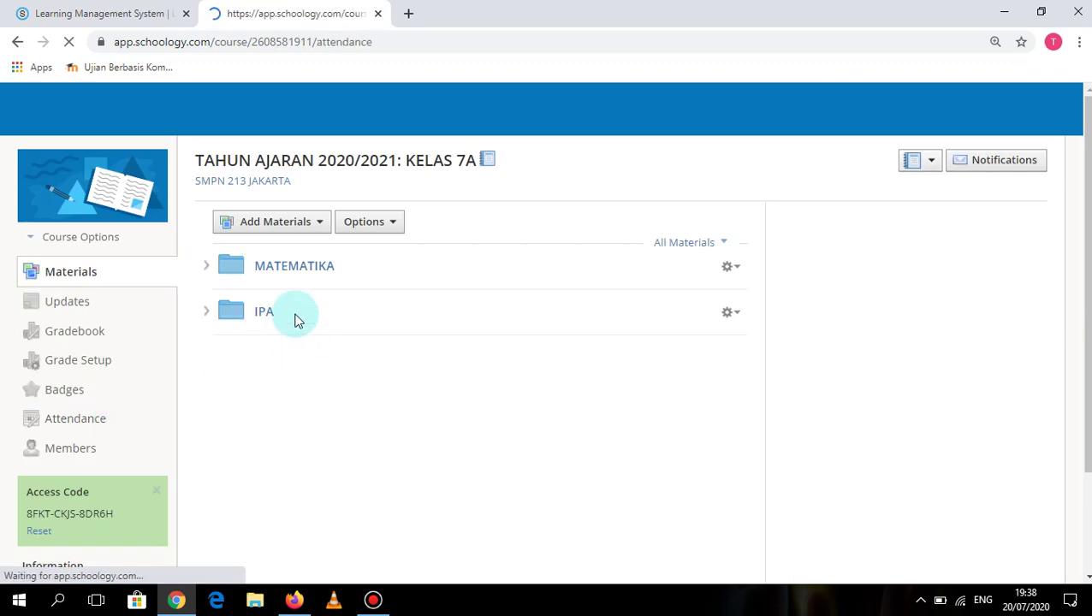
left_click(18, 45)
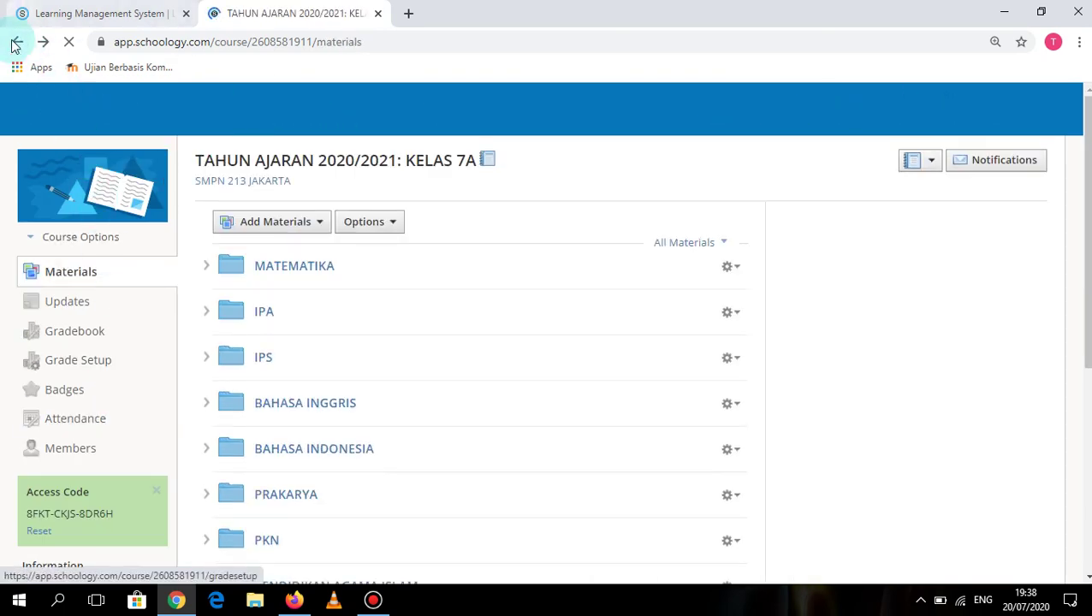
left_click(14, 45)
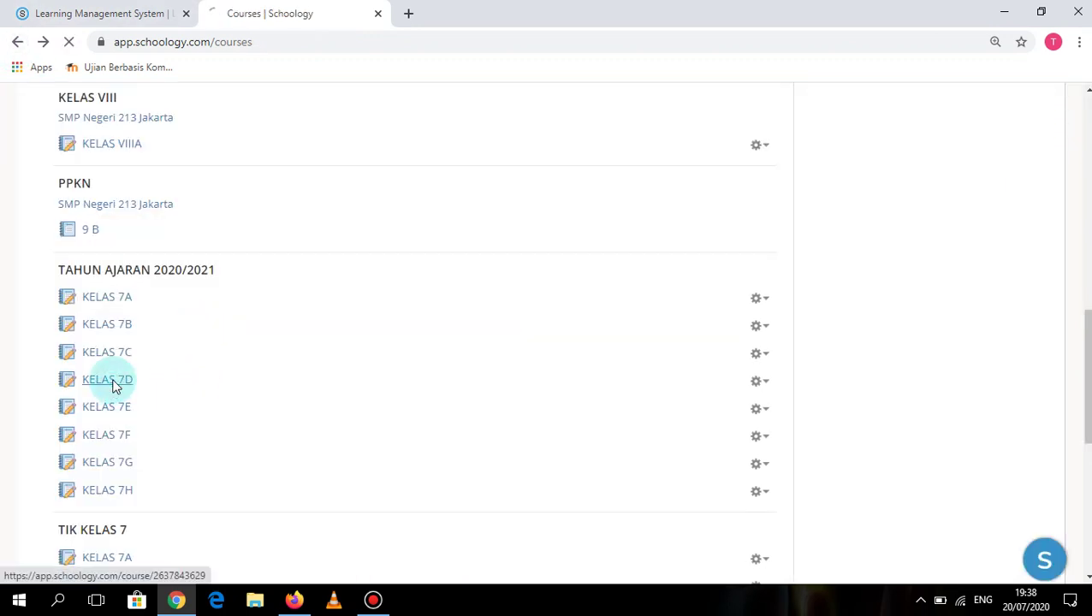
Step: Open the KELAS 7D course of TAHUN AJARAN 2020/2021 and go into its PRAKARYA folder
left_click(114, 385)
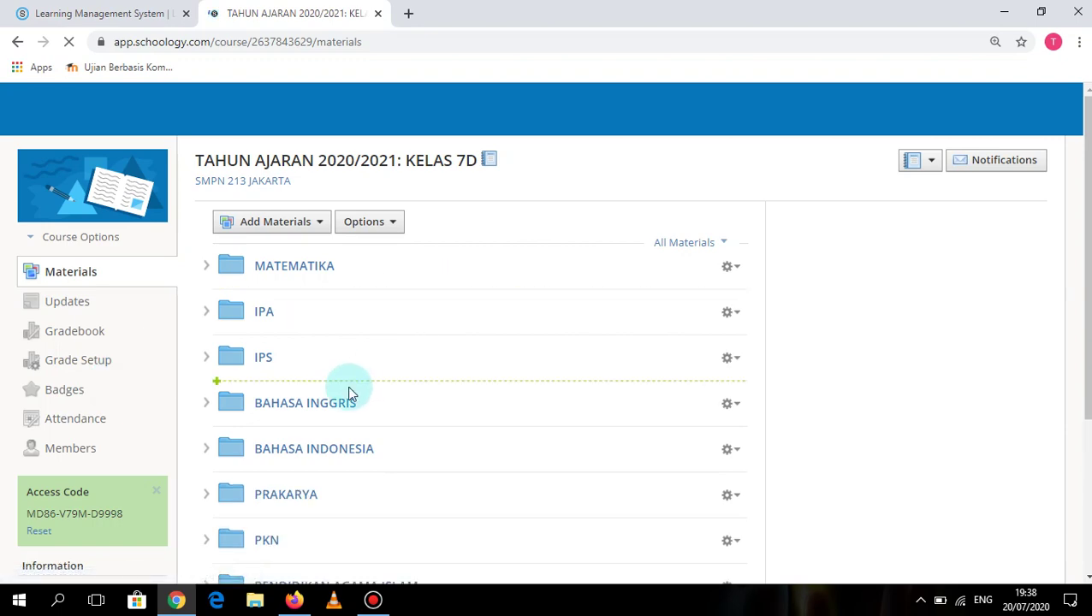
scroll(334, 376, "down", 5)
scroll(292, 266, "up", 4)
left_click(285, 340)
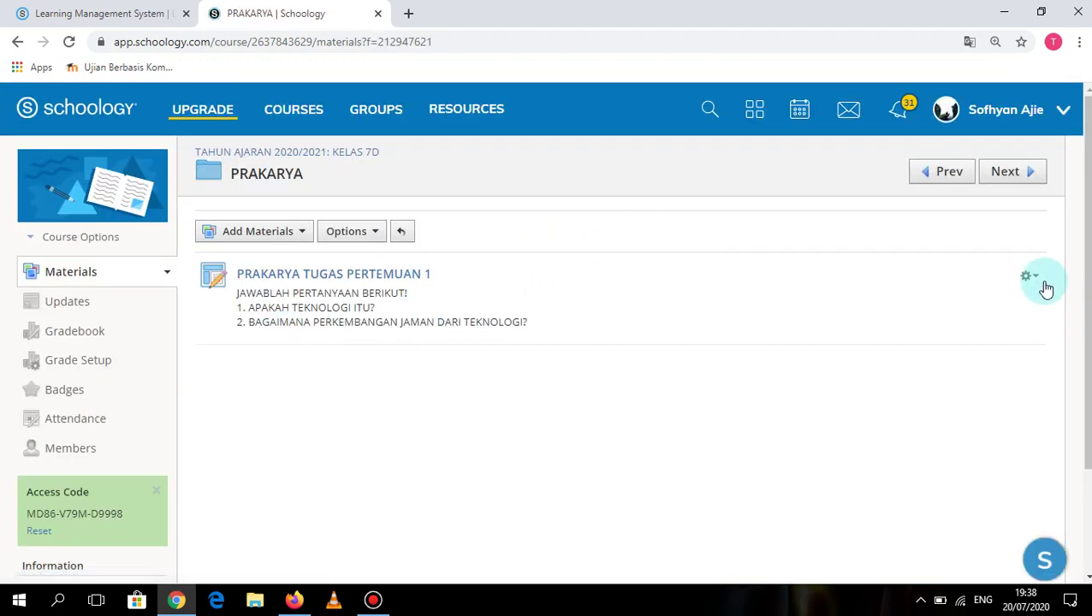
Step: Review the management options and the question text of PRAKARYA TUGAS PERTEMUAN 1 in KELAS 7D's PRAKARYA folder
left_click(1040, 282)
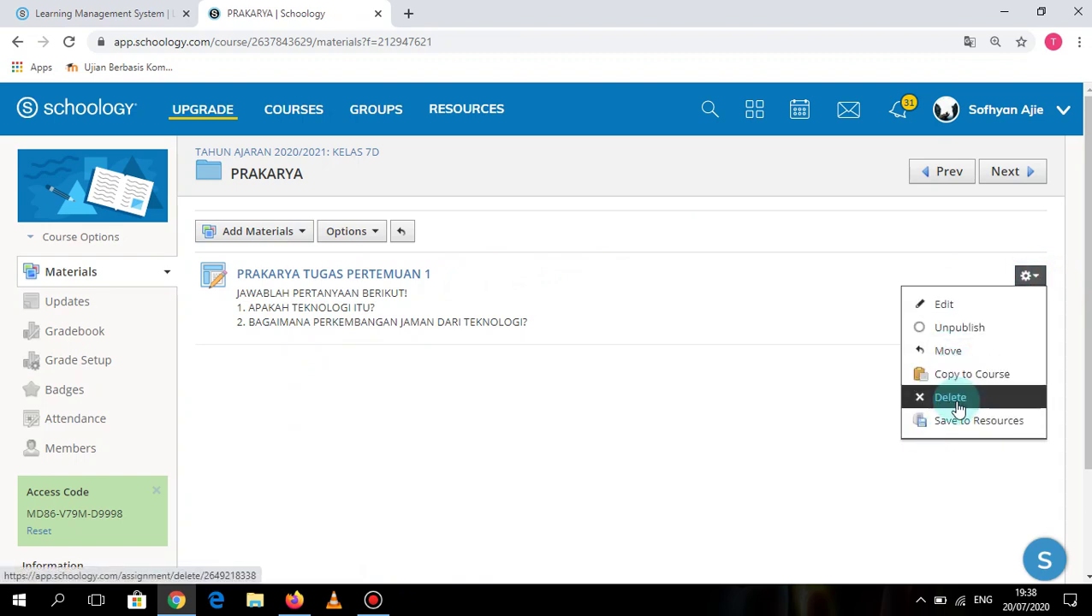
left_click(697, 408)
left_click_drag(248, 309, 460, 328)
left_click(359, 311)
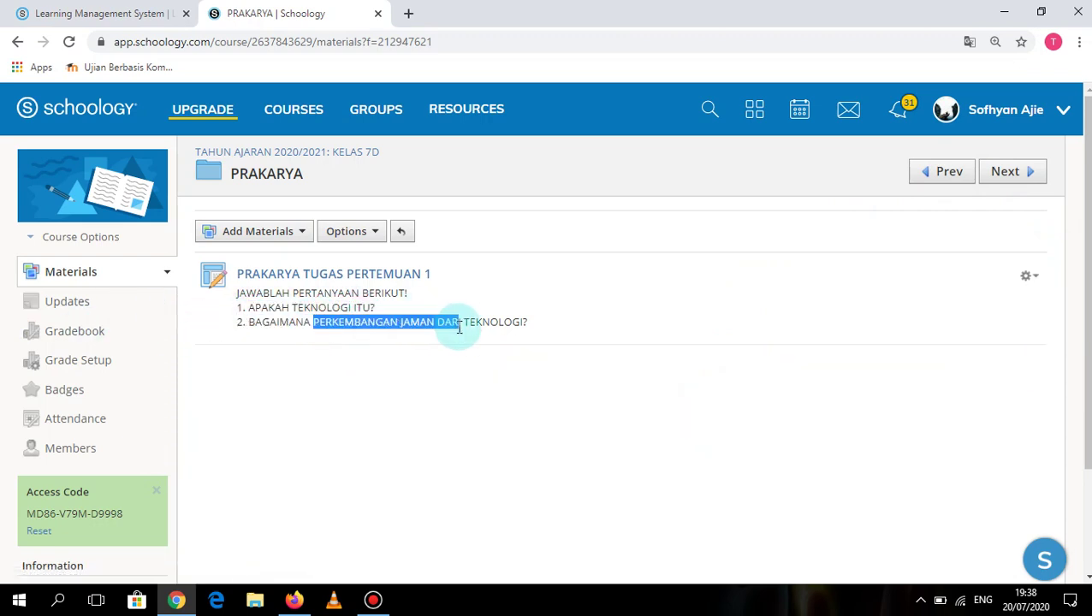
left_click(239, 297)
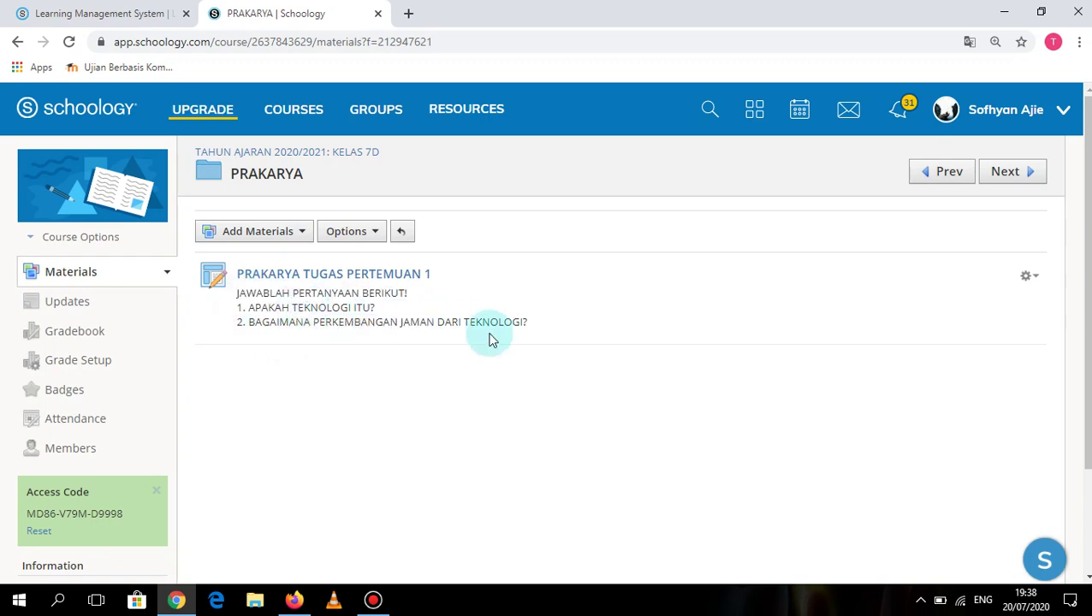